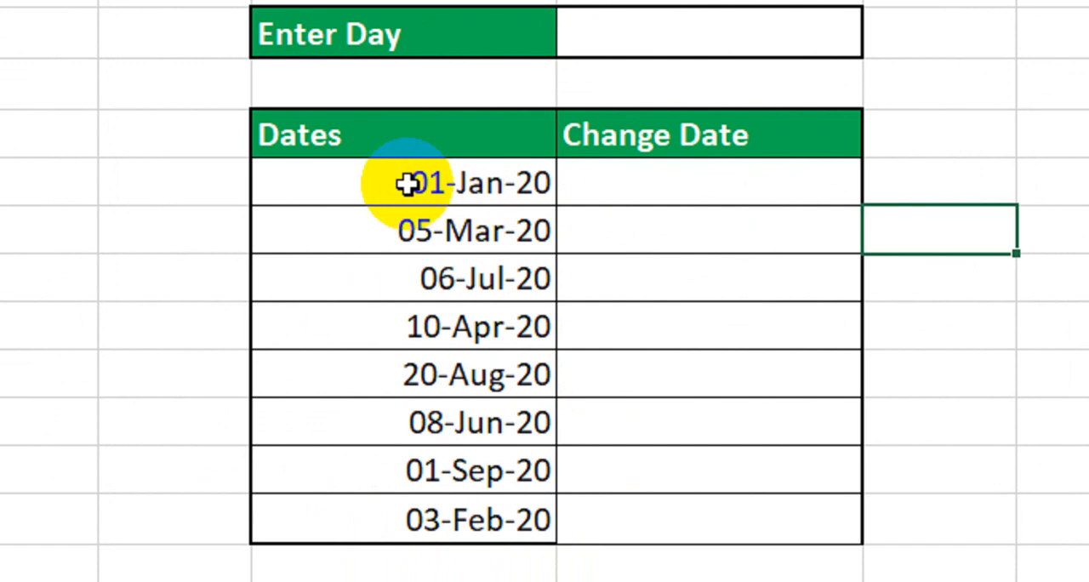
pyautogui.moveTo(409, 179); pyautogui.dragTo(436, 469)
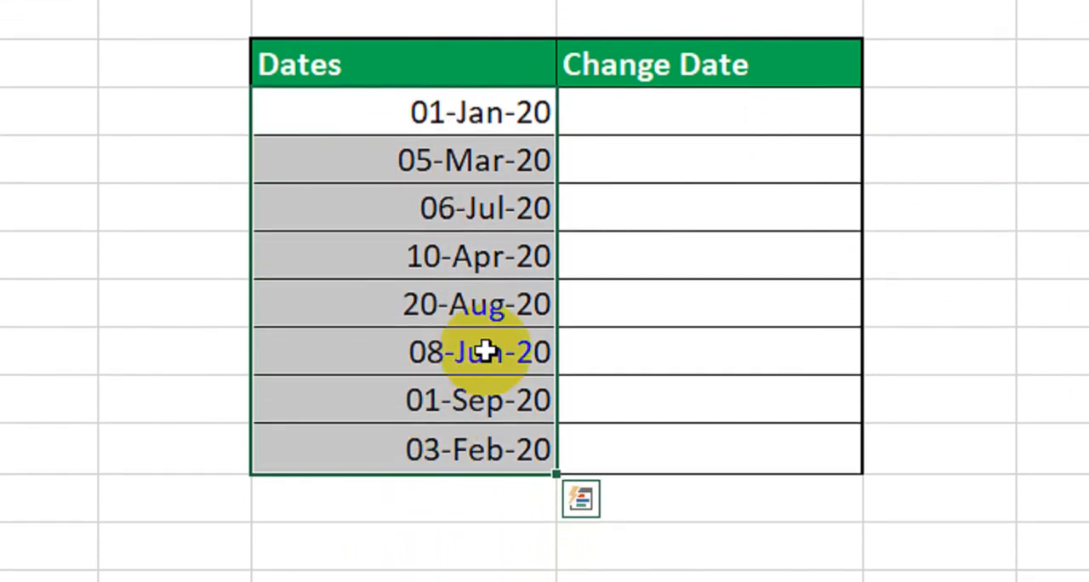
pyautogui.click(505, 145)
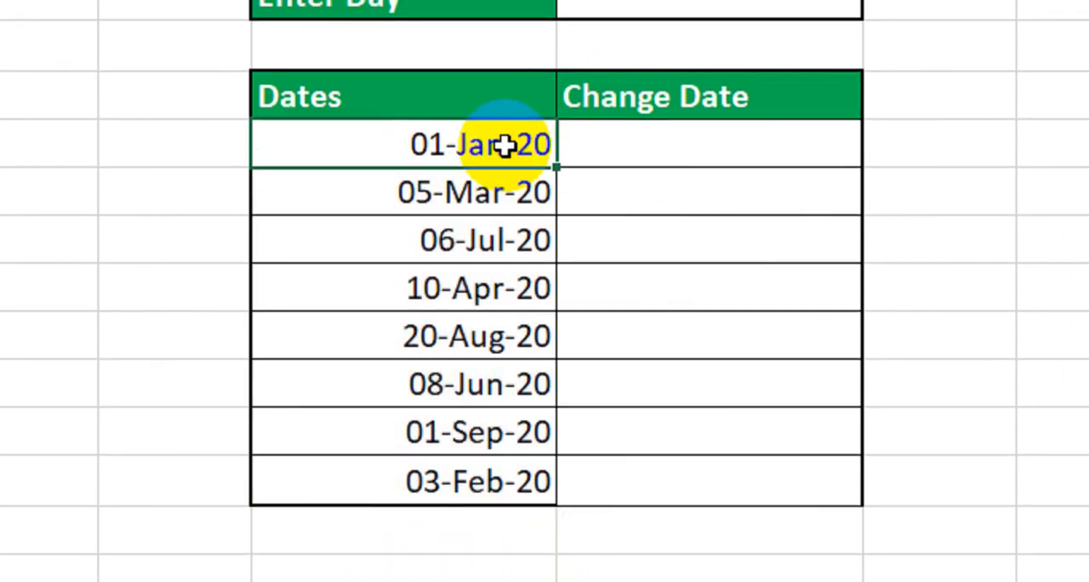
pyautogui.click(737, 143)
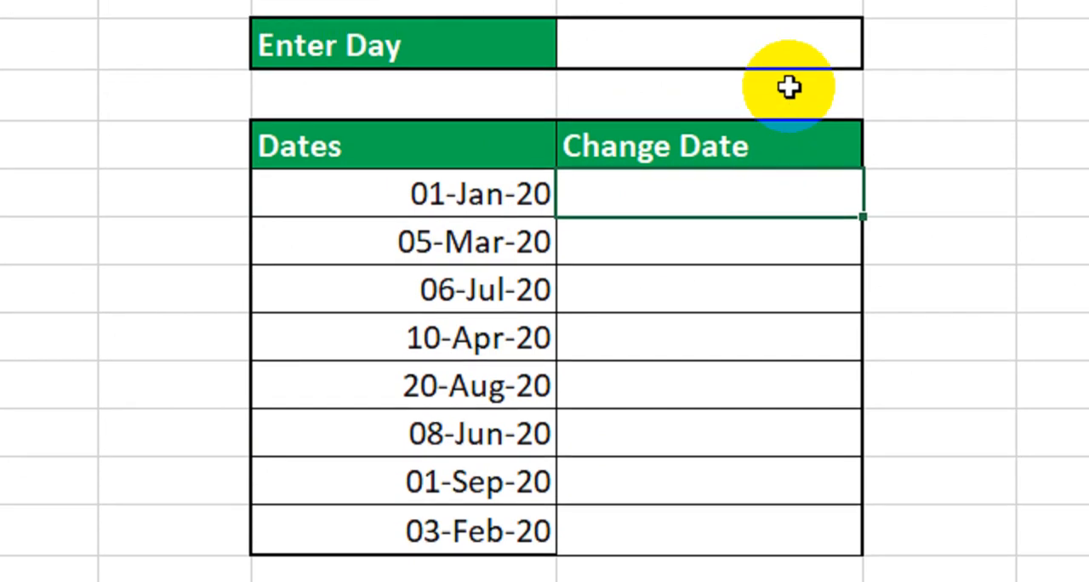
pyautogui.click(797, 8)
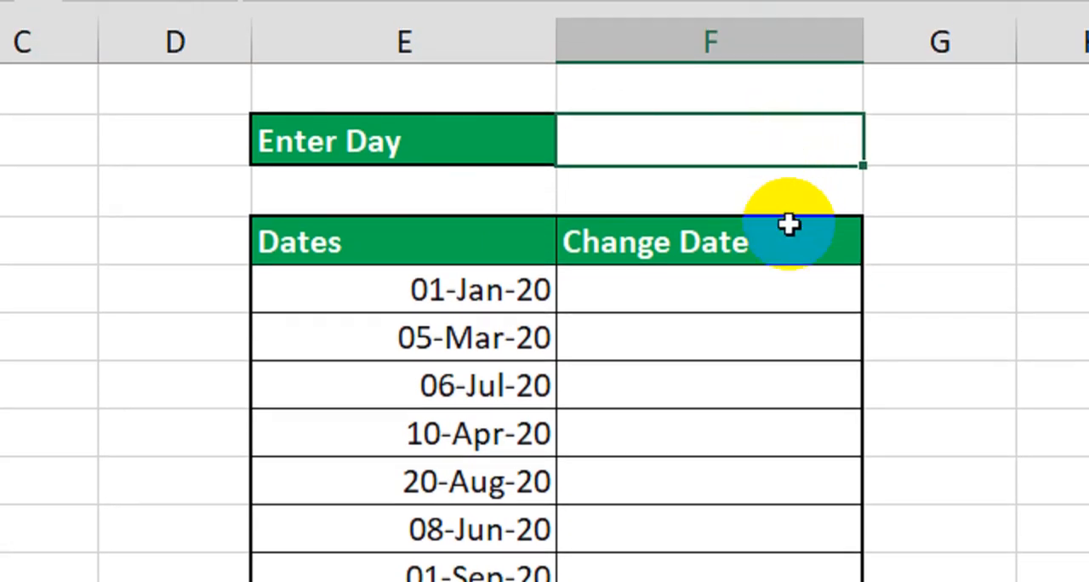
# Enter the formula =EOMONTH(E11,-1)+$F$8 in the Change Date cell beside 01-Jan-20.
pyautogui.click(766, 285)
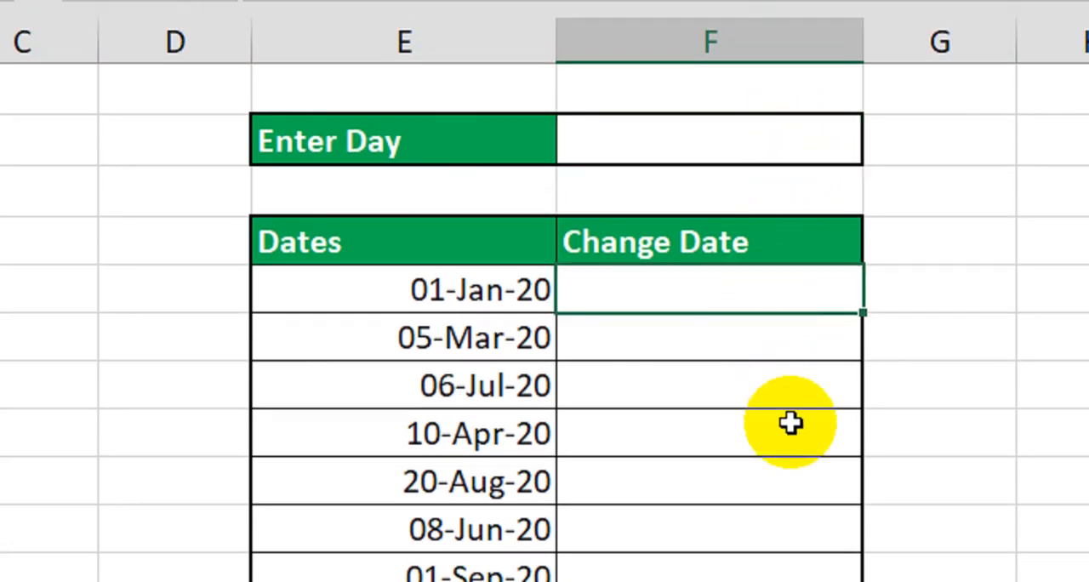
pyautogui.write('=e')
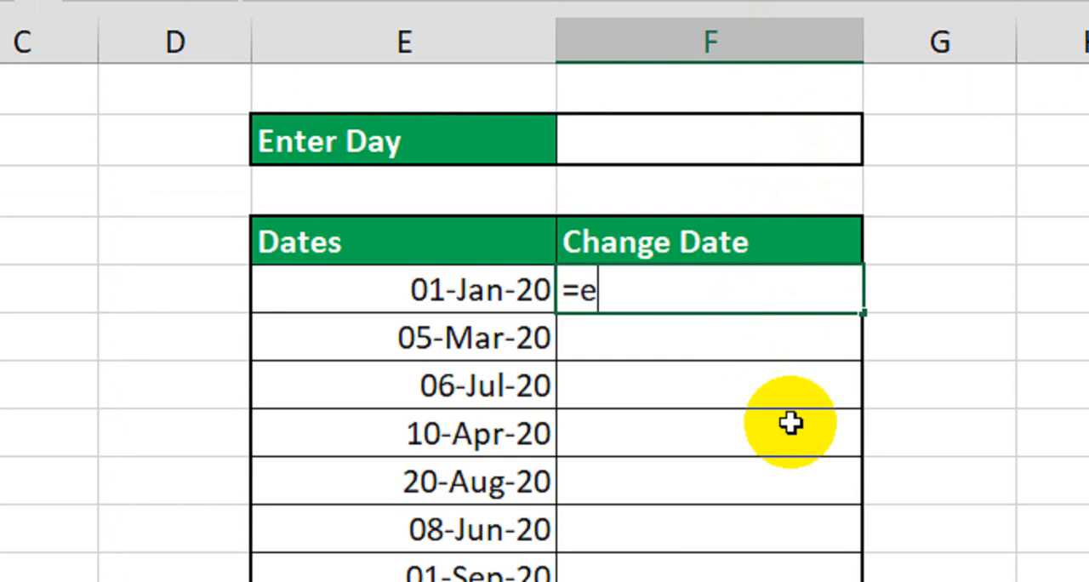
pyautogui.write('om')
pyautogui.press('Tab')
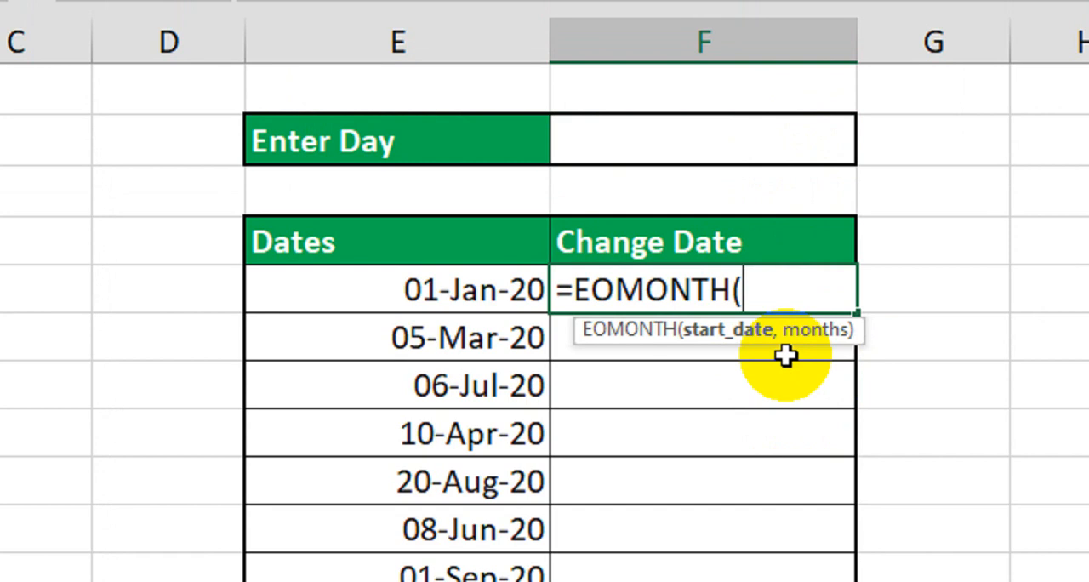
pyautogui.click(426, 293)
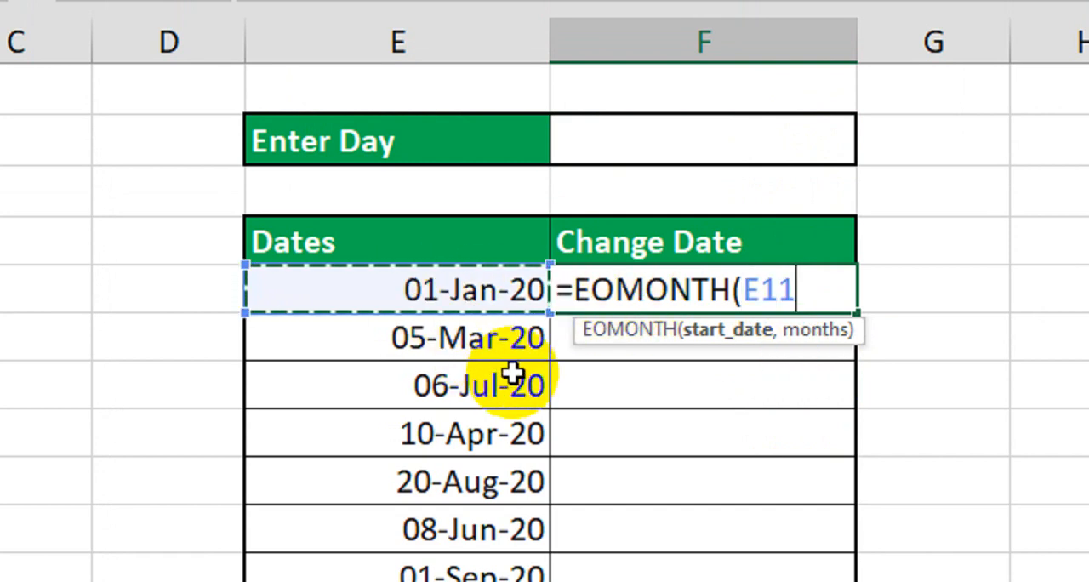
pyautogui.write(',-1)+')
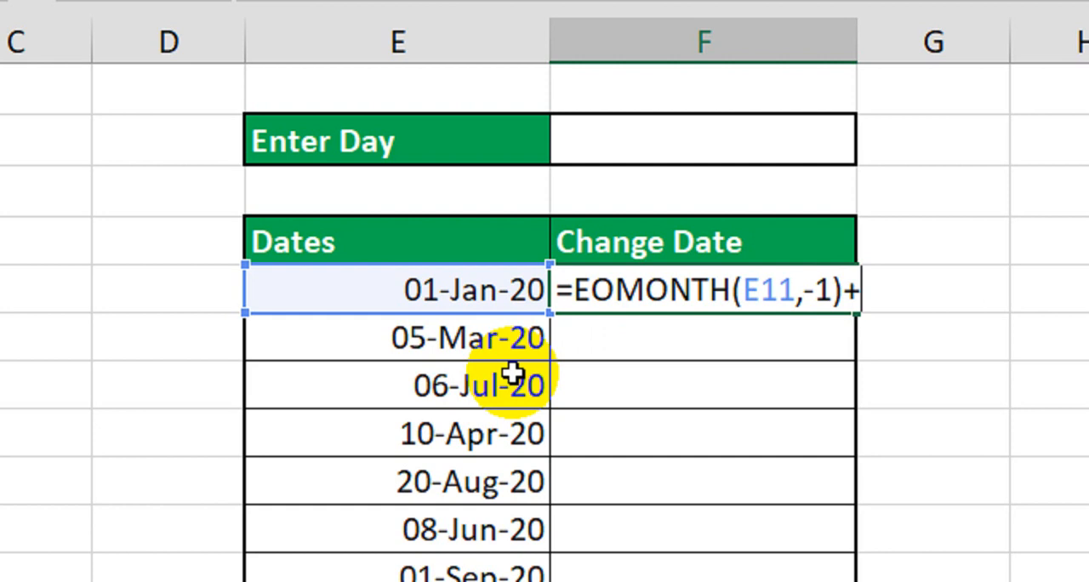
pyautogui.click(640, 146)
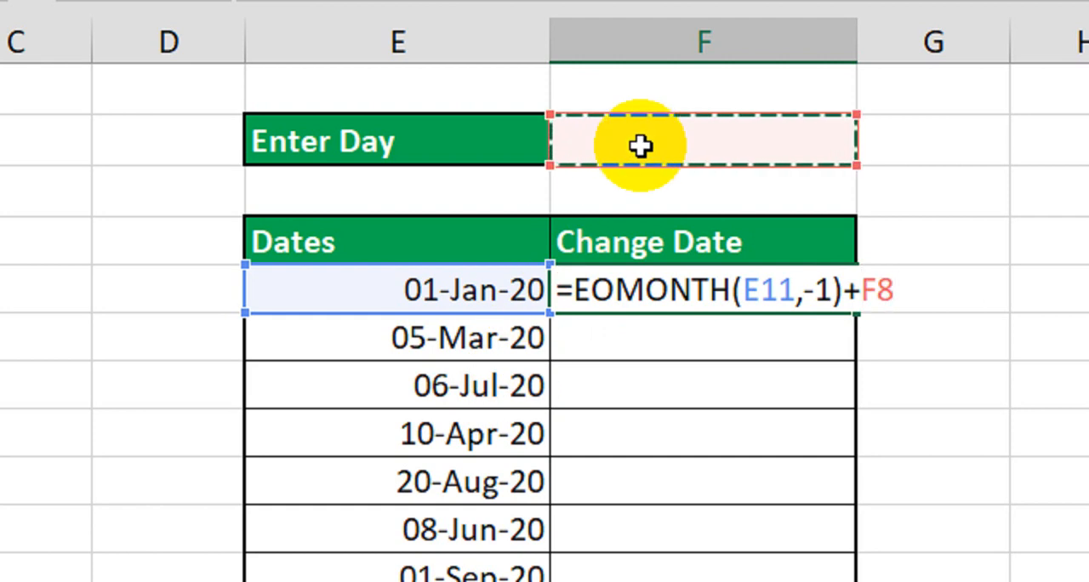
pyautogui.press('F4')
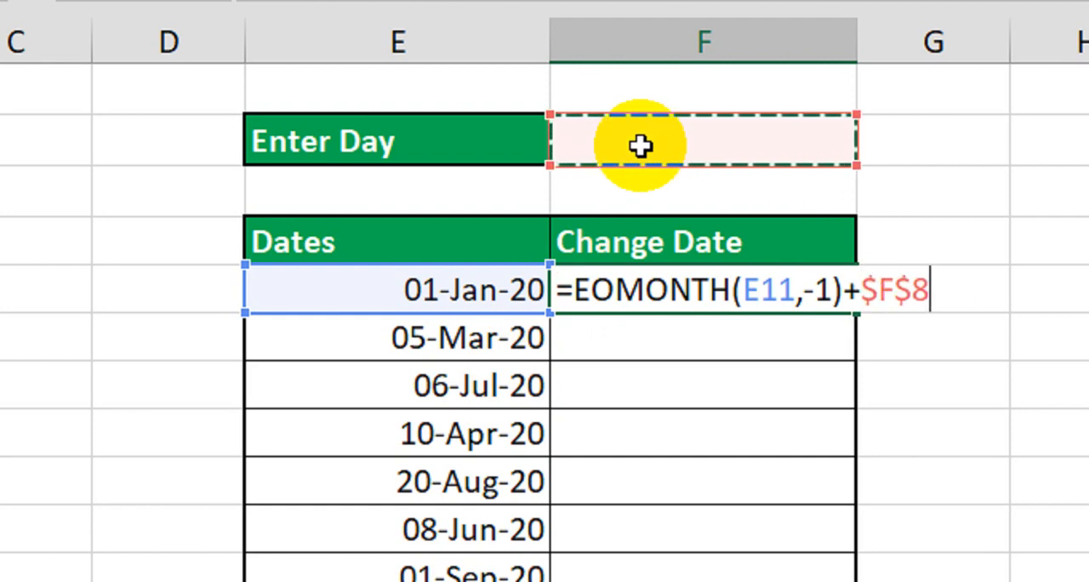
pyautogui.press('Return')
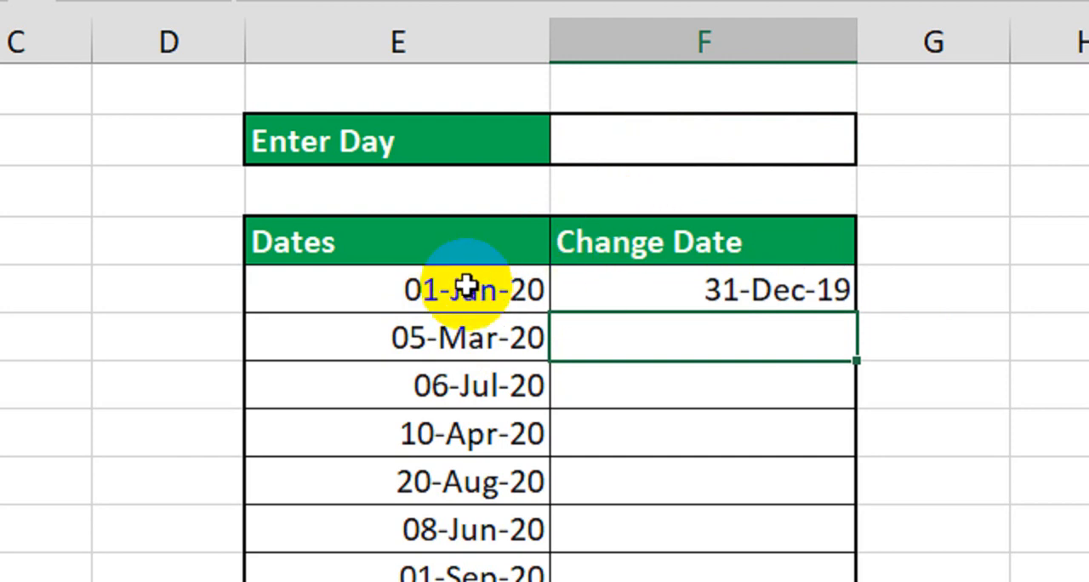
# Test the first Change Date formula with Enter Day values of 15 and 10.
pyautogui.click(637, 295)
pyautogui.moveTo(551, 297); pyautogui.dragTo(655, 301)
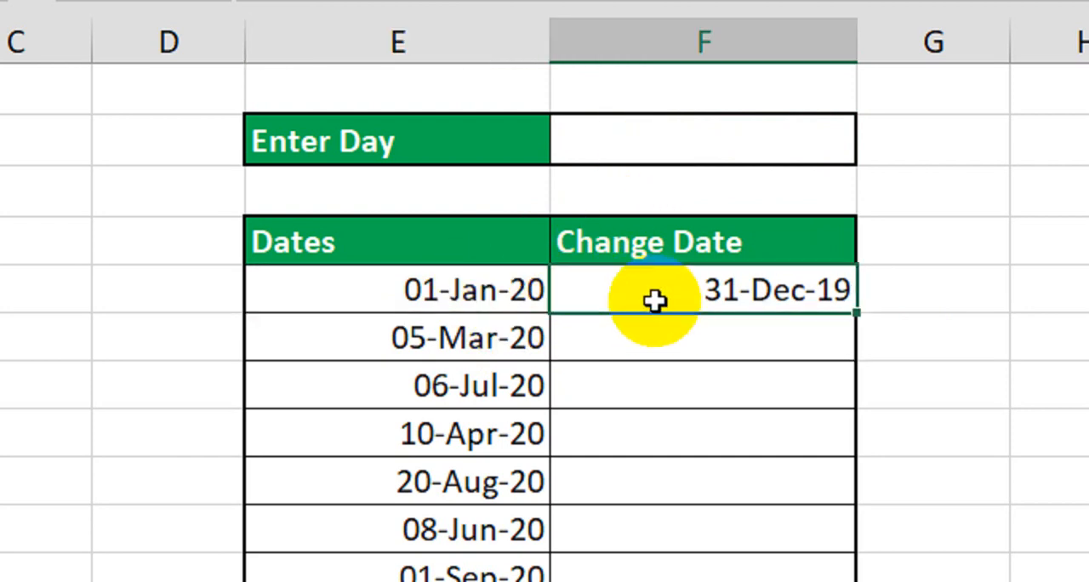
pyautogui.click(486, 292)
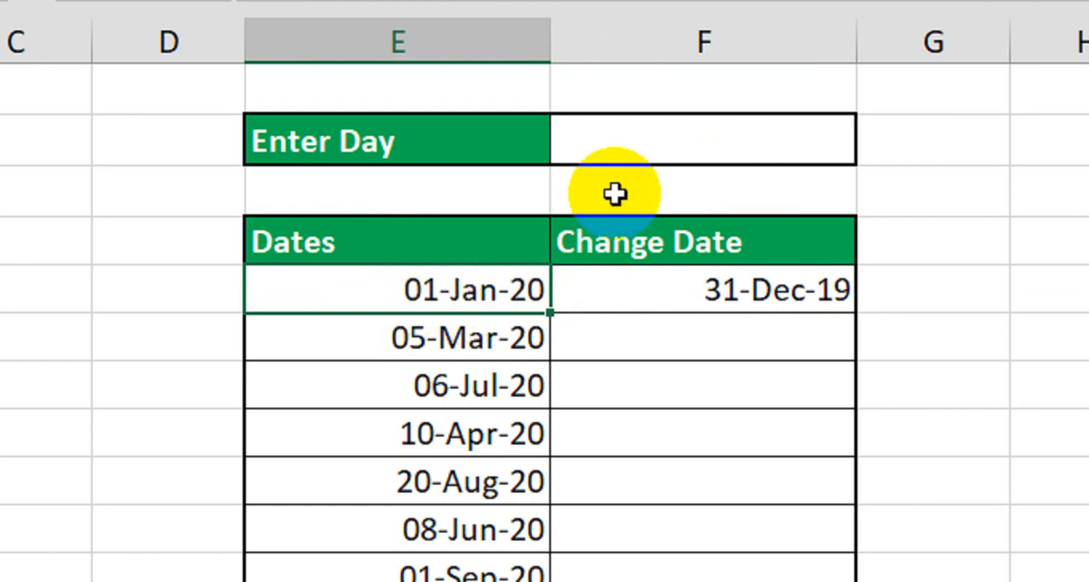
pyautogui.click(643, 151)
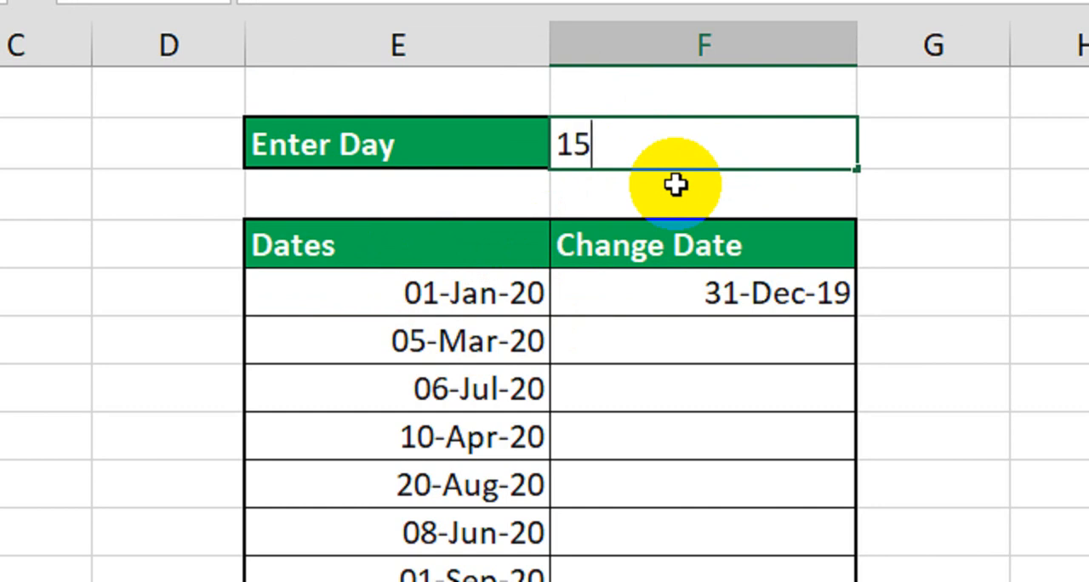
pyautogui.write('15')
pyautogui.press('Return')
pyautogui.click(724, 298)
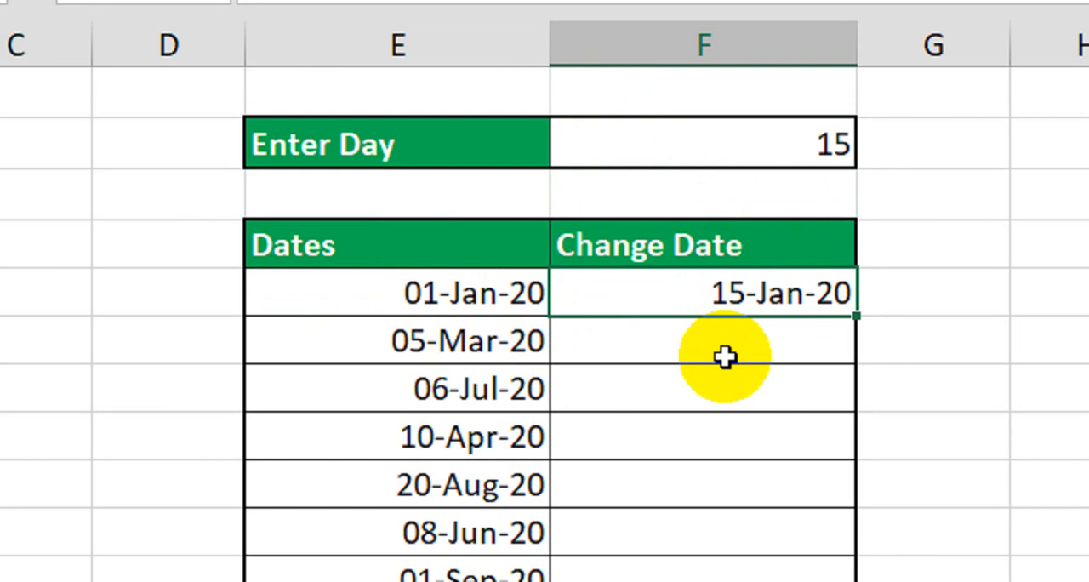
pyautogui.click(764, 151)
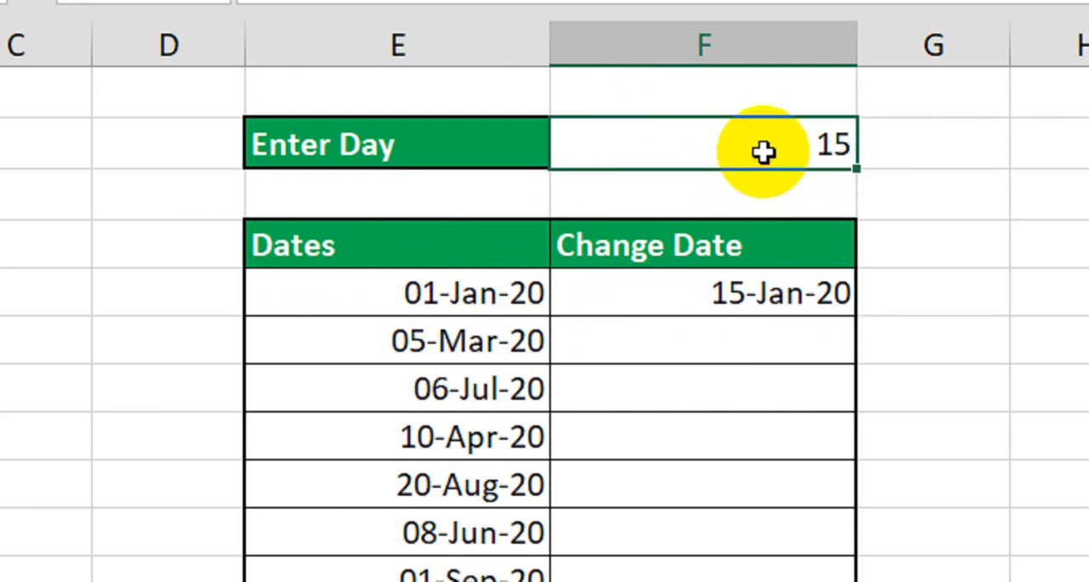
pyautogui.write('10')
pyautogui.press('Return')
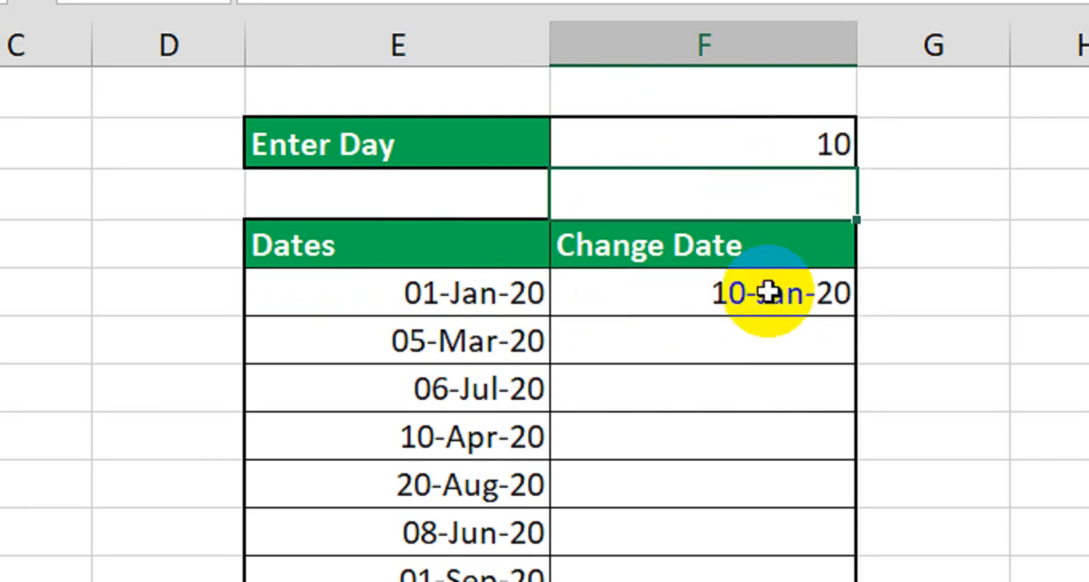
# Fill the first Change Date formula down the column to the 03-Feb-20 row.
pyautogui.click(462, 341)
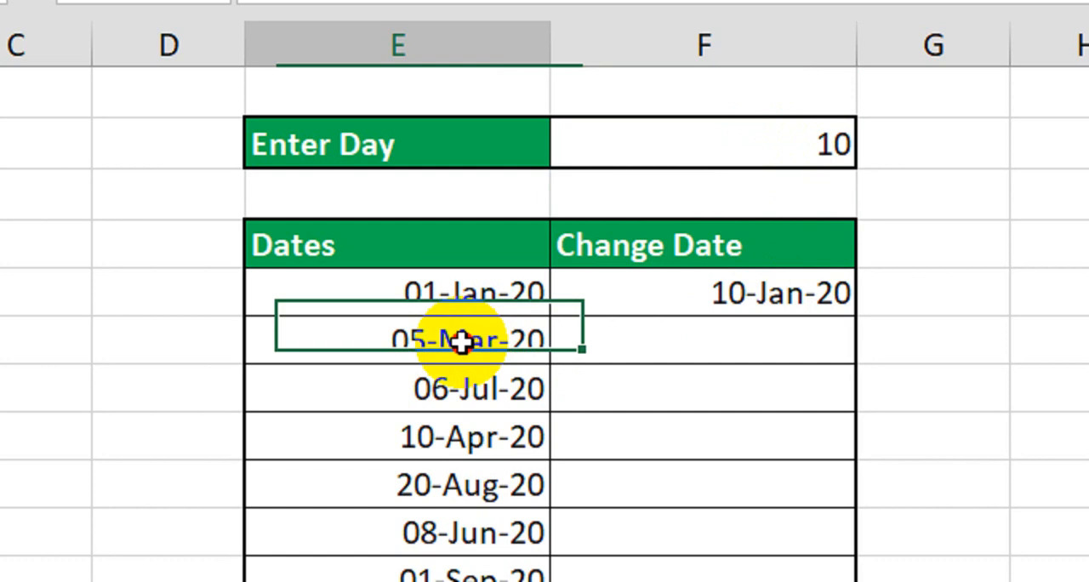
pyautogui.click(457, 376)
pyautogui.click(439, 435)
pyautogui.click(425, 478)
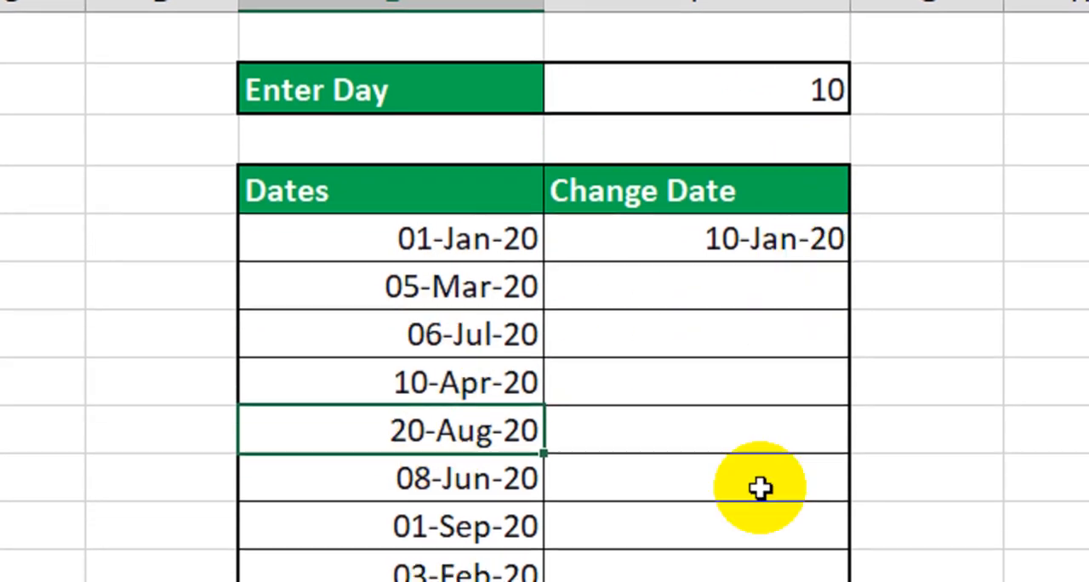
pyautogui.click(805, 247)
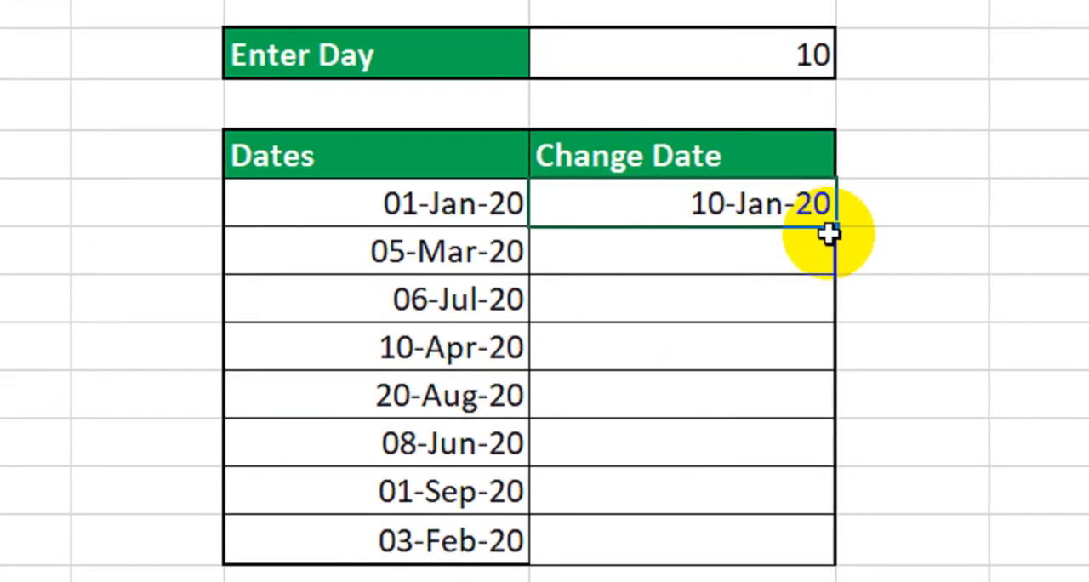
pyautogui.moveTo(820, 252); pyautogui.dragTo(790, 460)
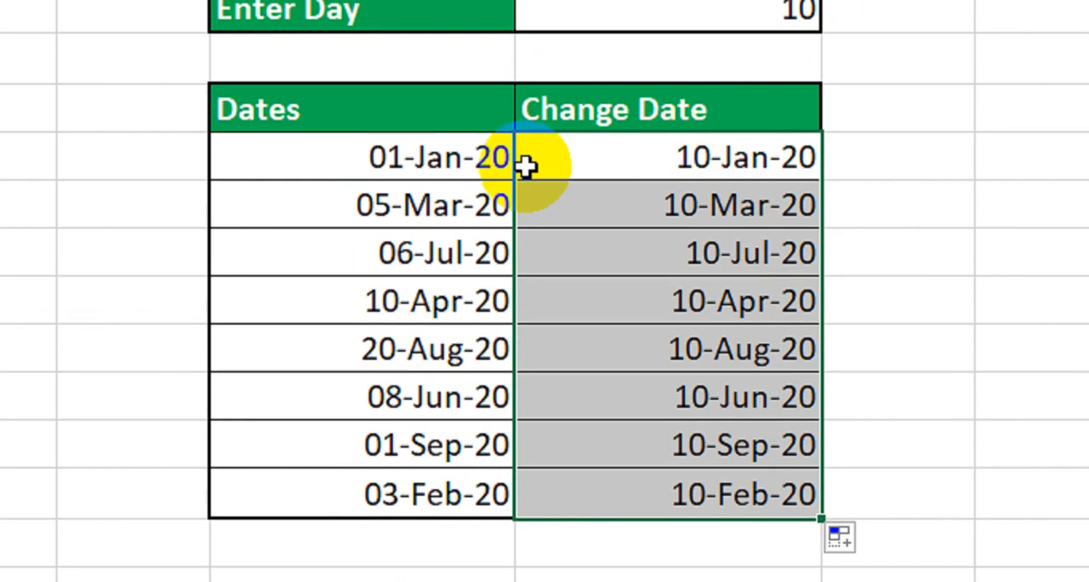
# Compare the filled Change Date results with the original dates and set the Enter Day value to 20.
pyautogui.click(417, 207)
pyautogui.click(681, 214)
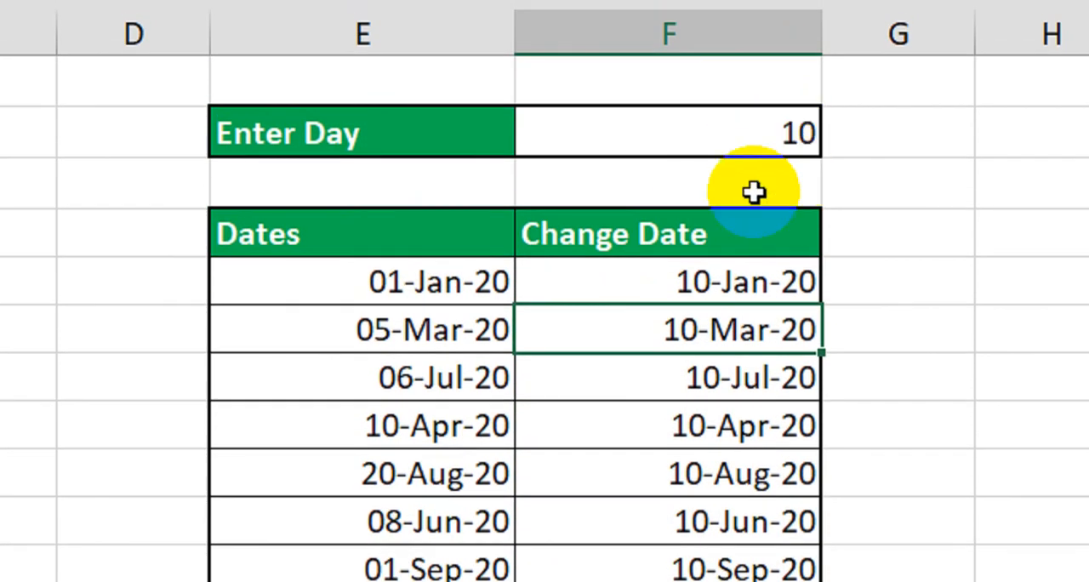
pyautogui.click(480, 372)
pyautogui.click(731, 384)
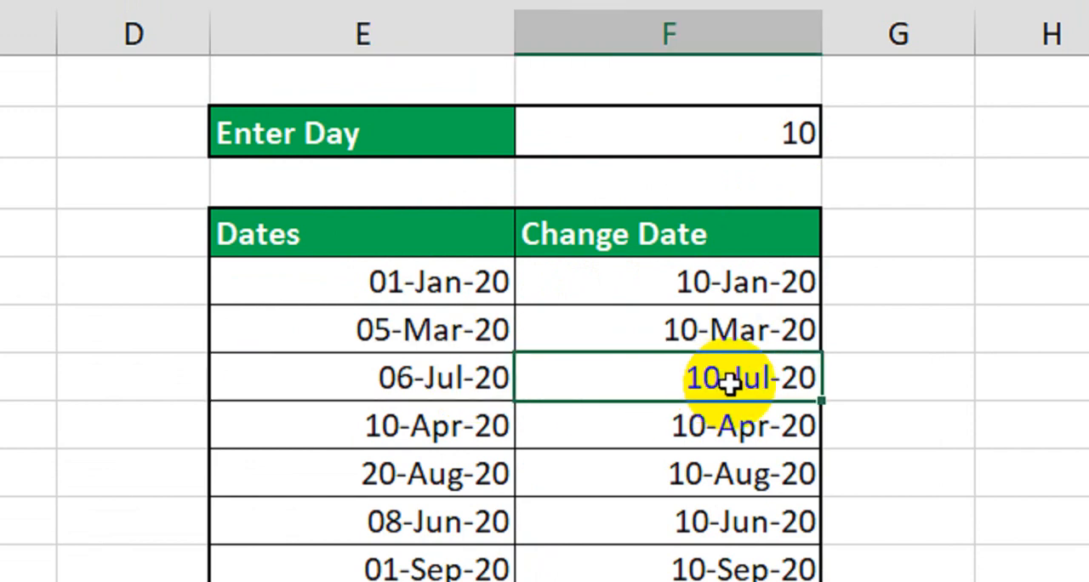
pyautogui.click(788, 158)
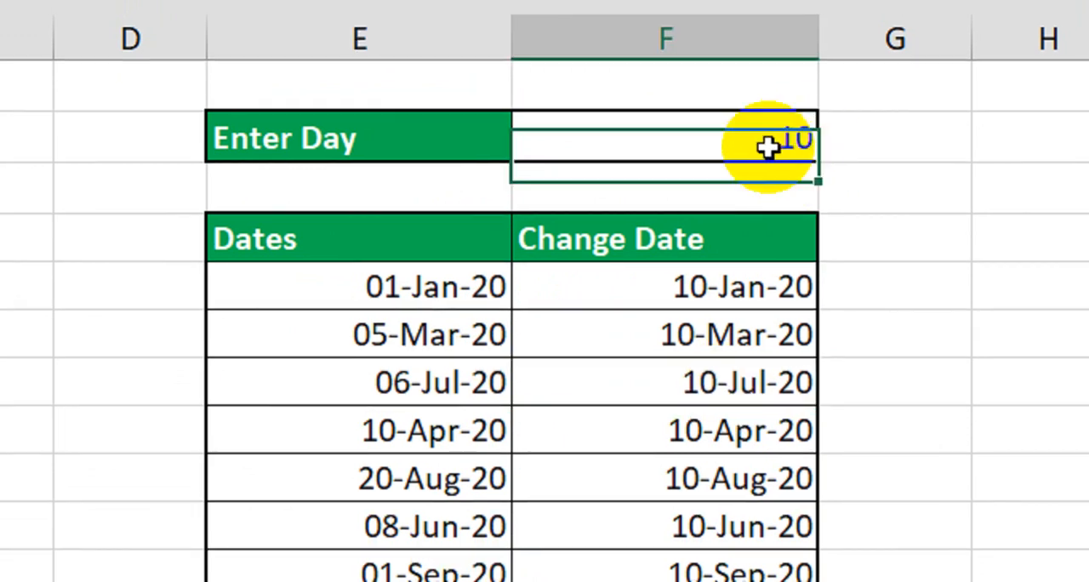
pyautogui.write('20')
pyautogui.press('Return')
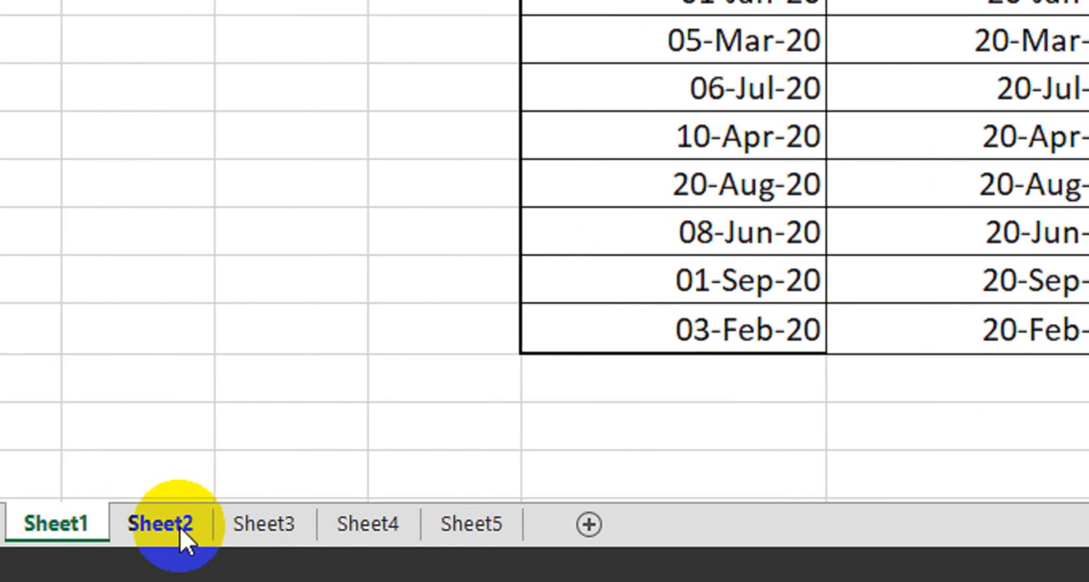
# Open the sheet with the D.O.J and Retirement table and set the Time Duration to 10.
pyautogui.click(176, 537)
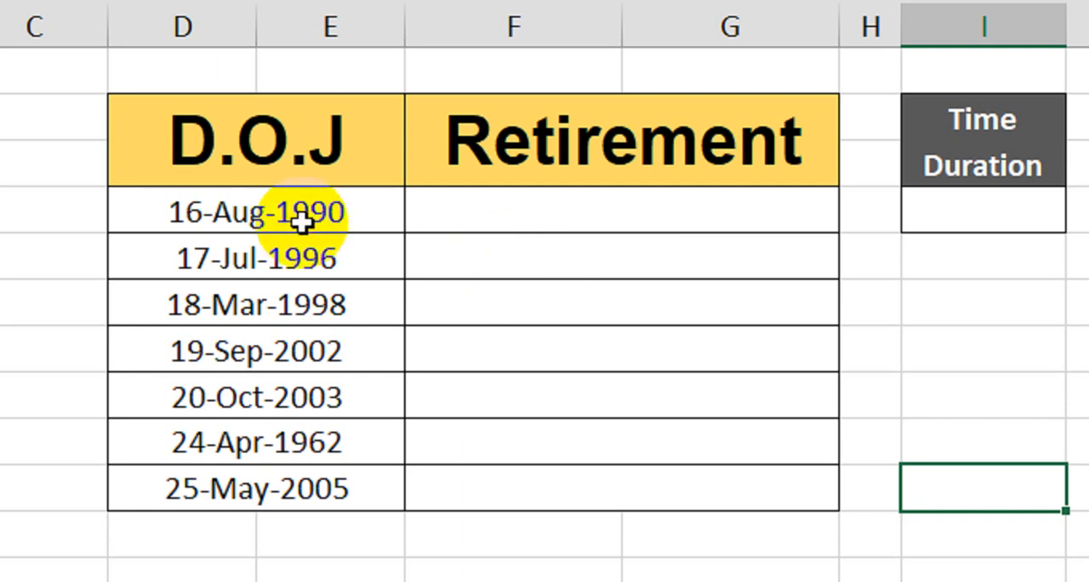
pyautogui.click(353, 216)
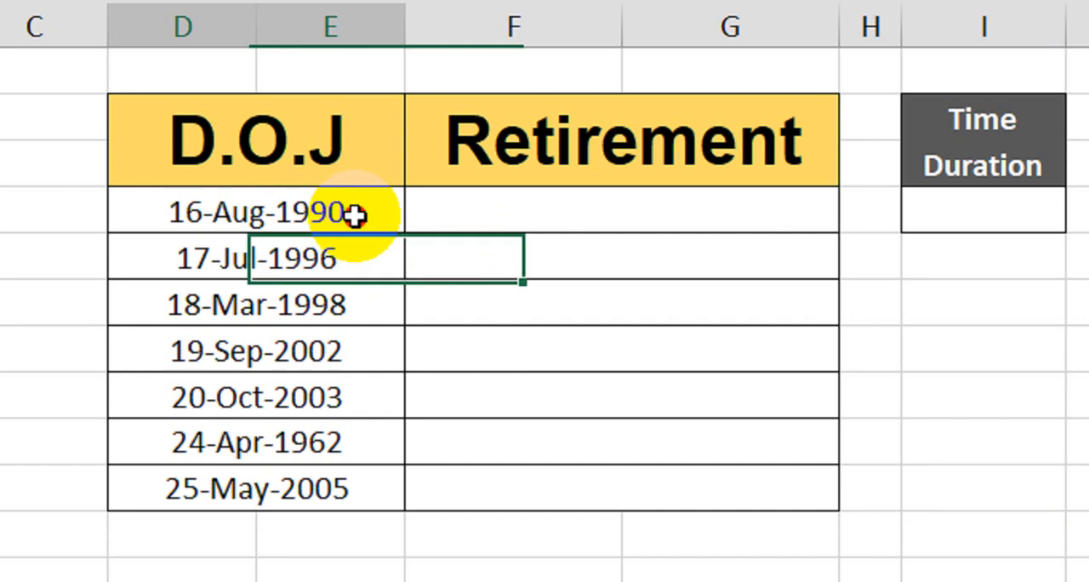
pyautogui.moveTo(354, 215); pyautogui.dragTo(358, 242)
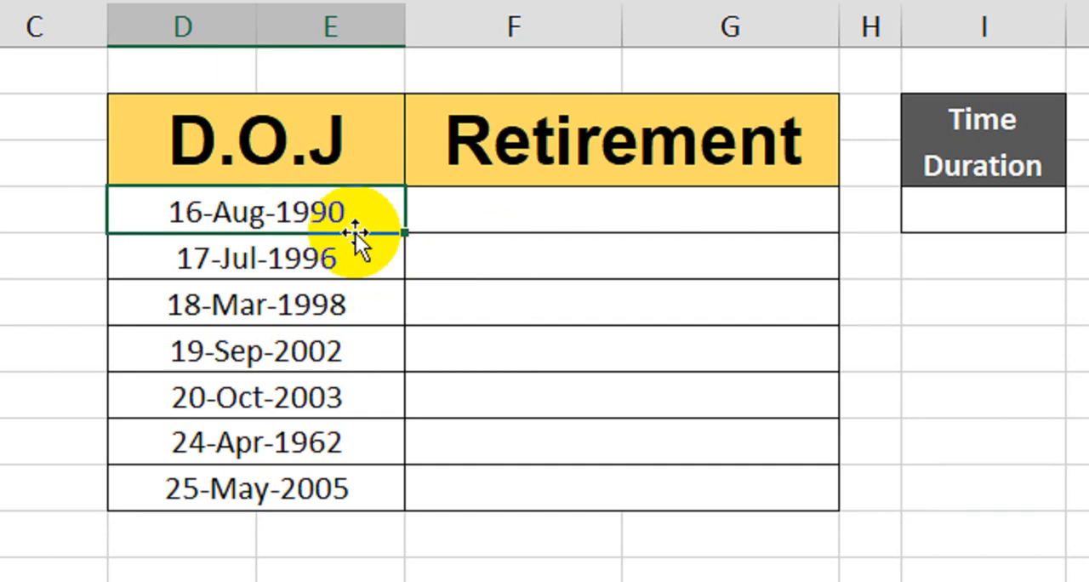
pyautogui.click(960, 212)
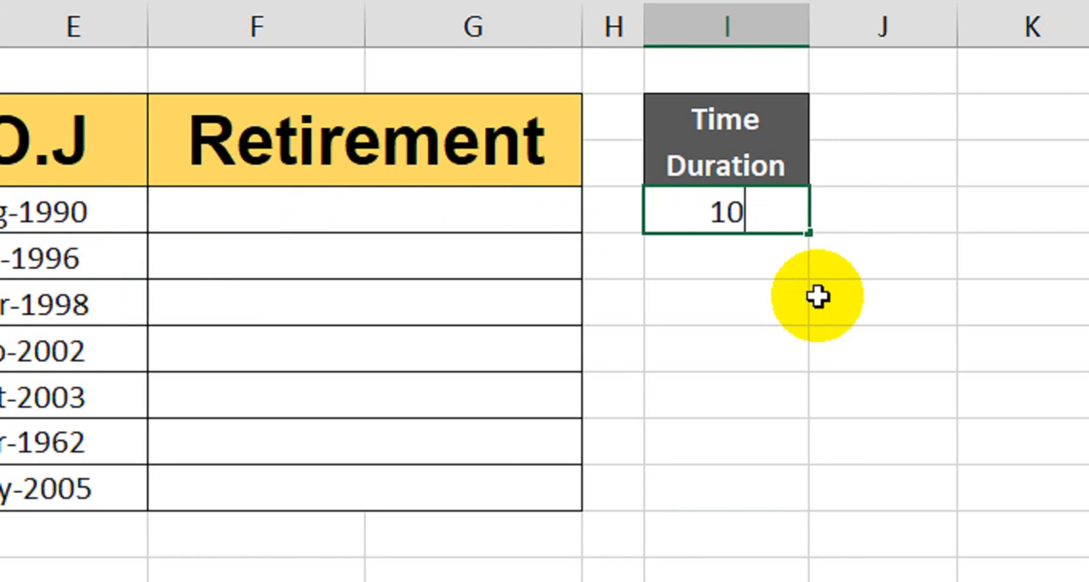
pyautogui.press('Return')
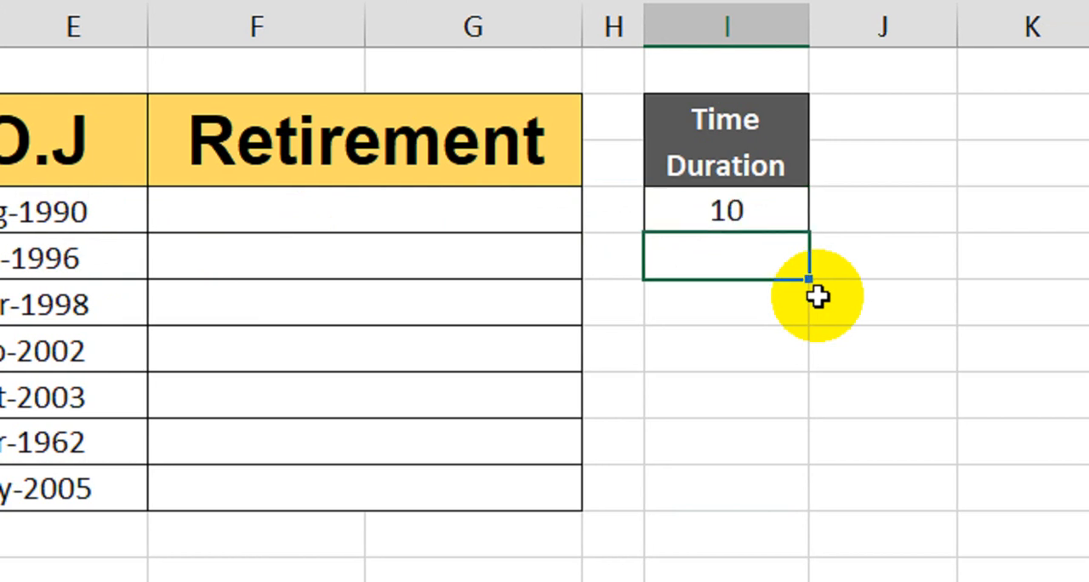
# Start the first Retirement formula with EOMONTH around an EDATE that adds the Time Duration in years to the joining date: =EOMONTH(EDATE(D7,I7*12.
pyautogui.click(78, 211)
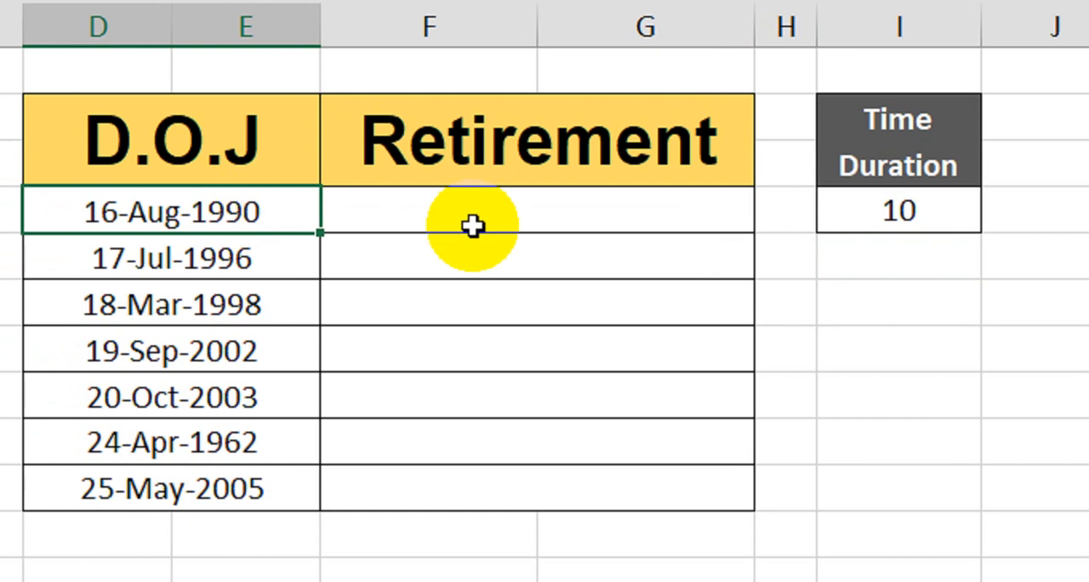
pyautogui.click(473, 225)
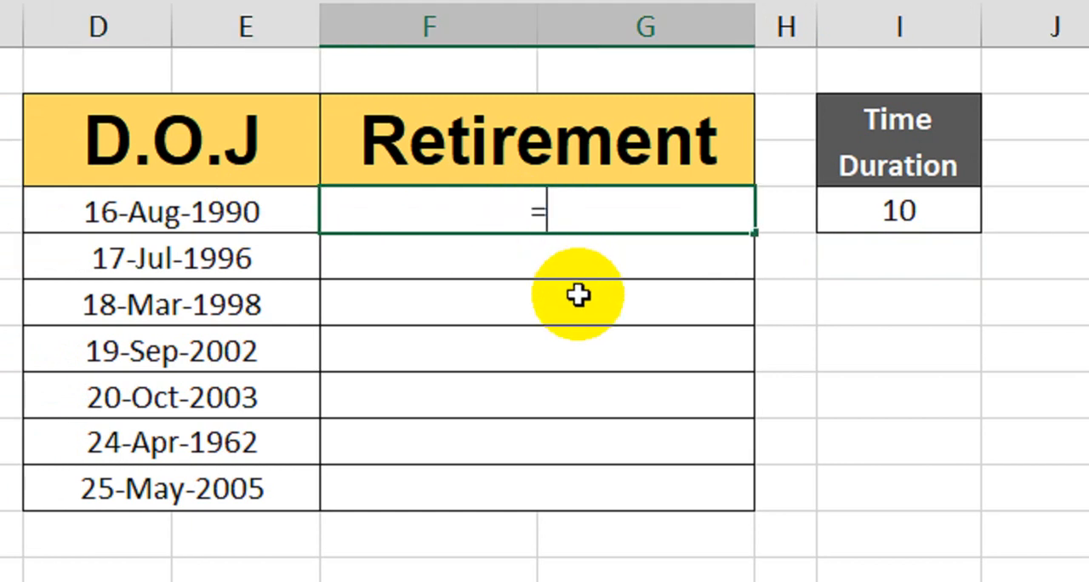
pyautogui.write('=eom')
pyautogui.press('Tab')
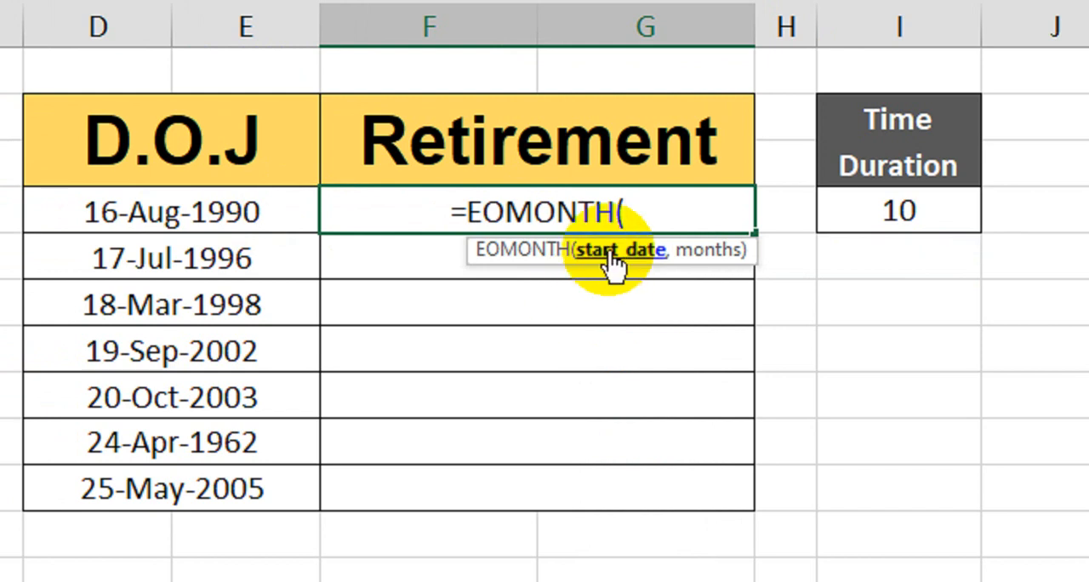
pyautogui.write('eda')
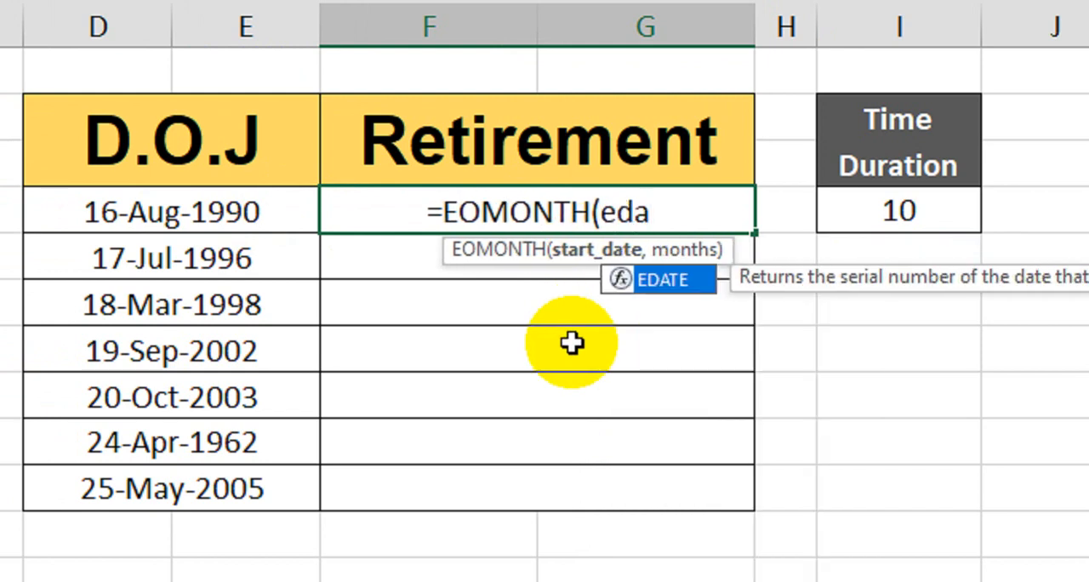
pyautogui.press('Tab')
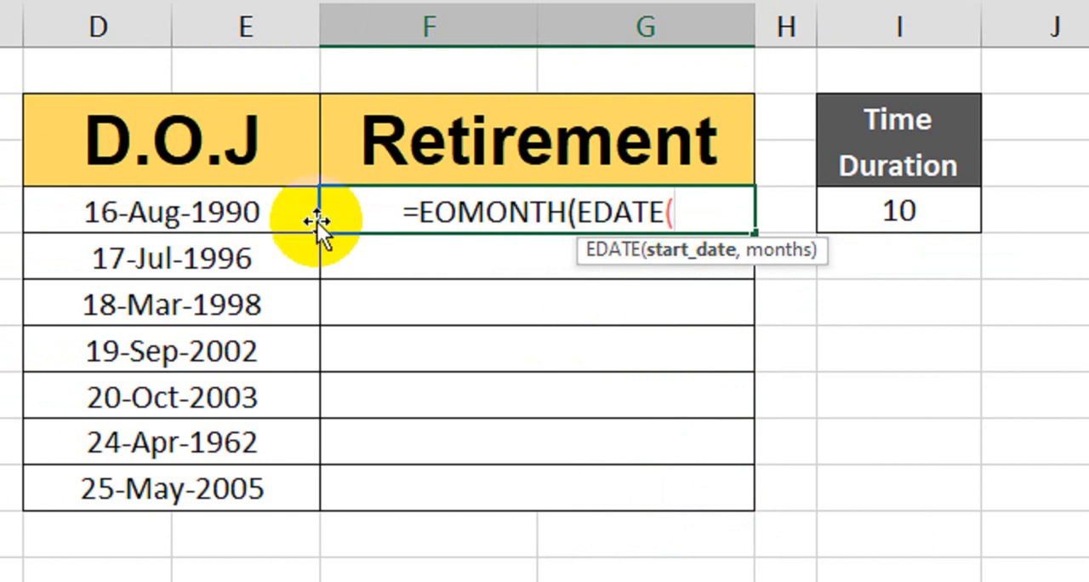
pyautogui.click(235, 213)
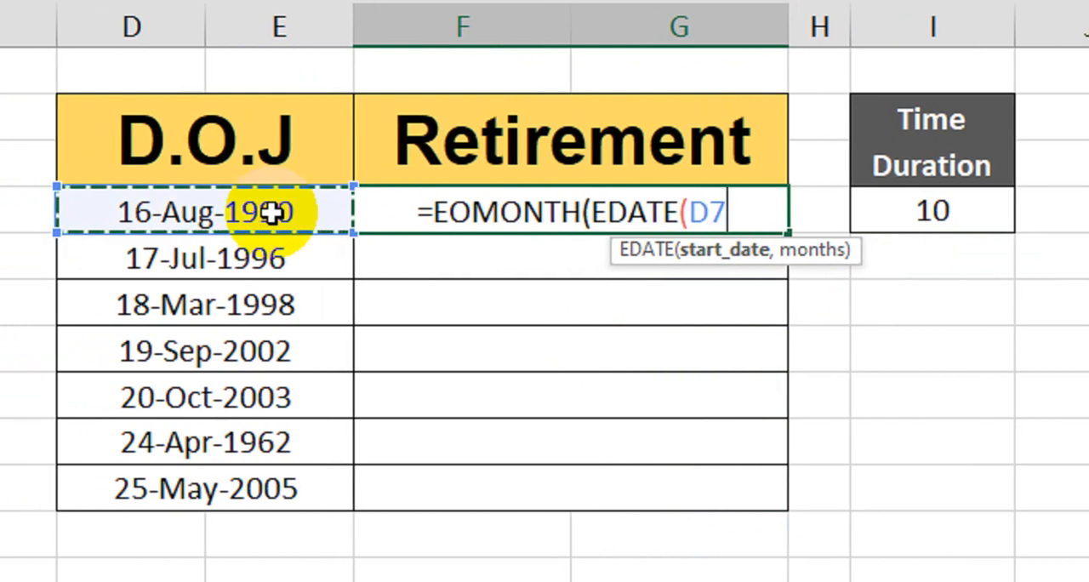
pyautogui.write(',')
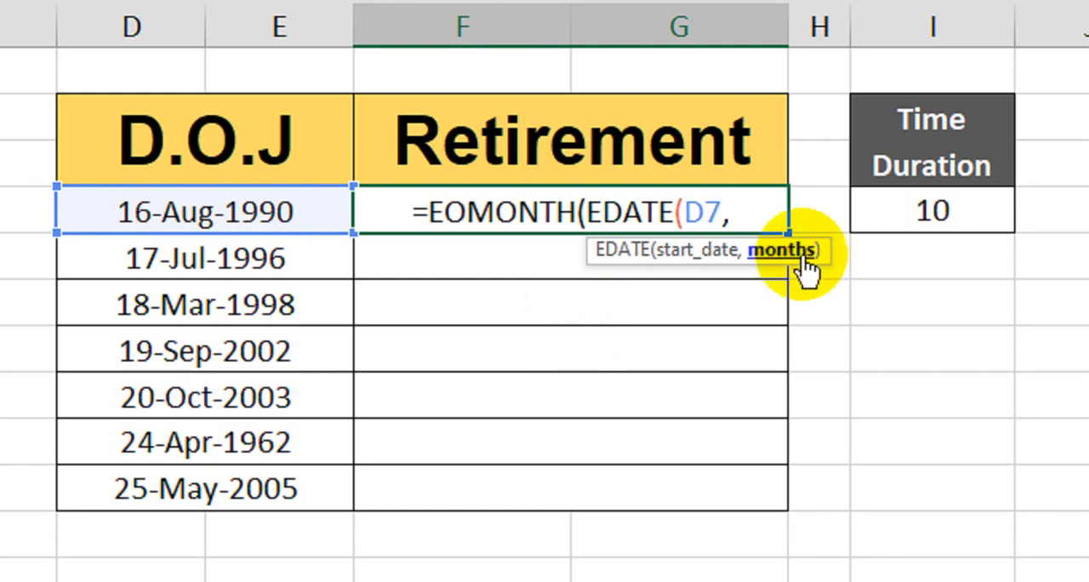
pyautogui.click(934, 211)
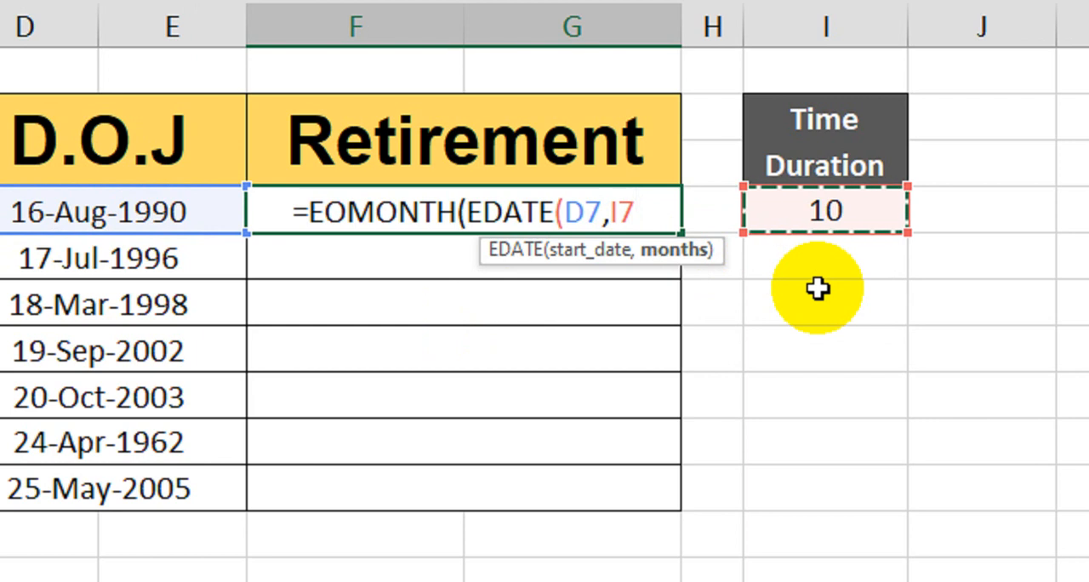
pyautogui.write('*12')
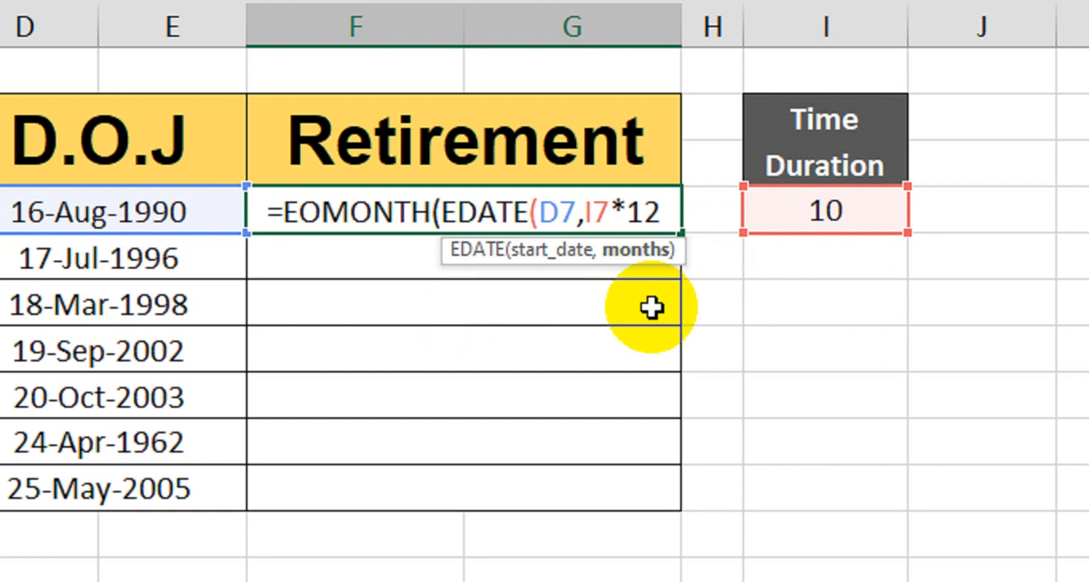
pyautogui.write('),')
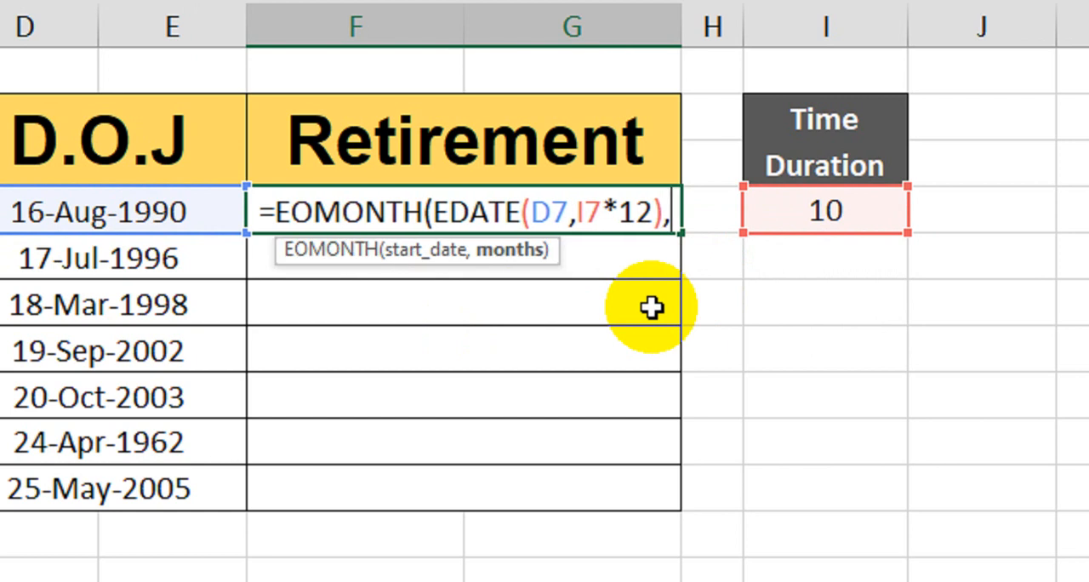
pyautogui.write('-1)')
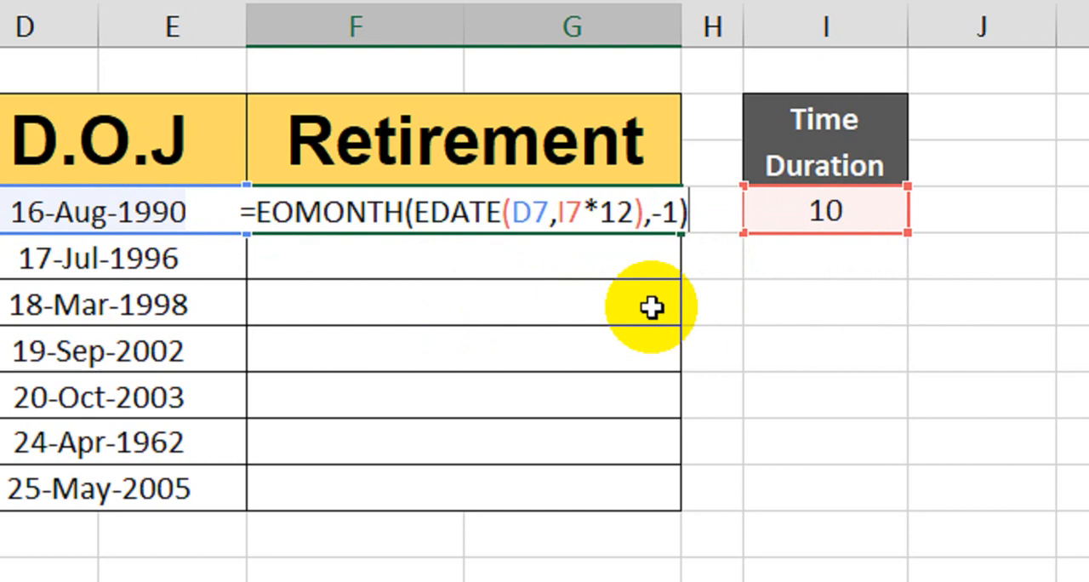
# Close the EDATE part, give EOMONTH a months value of -1, and enter the first Retirement formula.
pyautogui.press('Return')
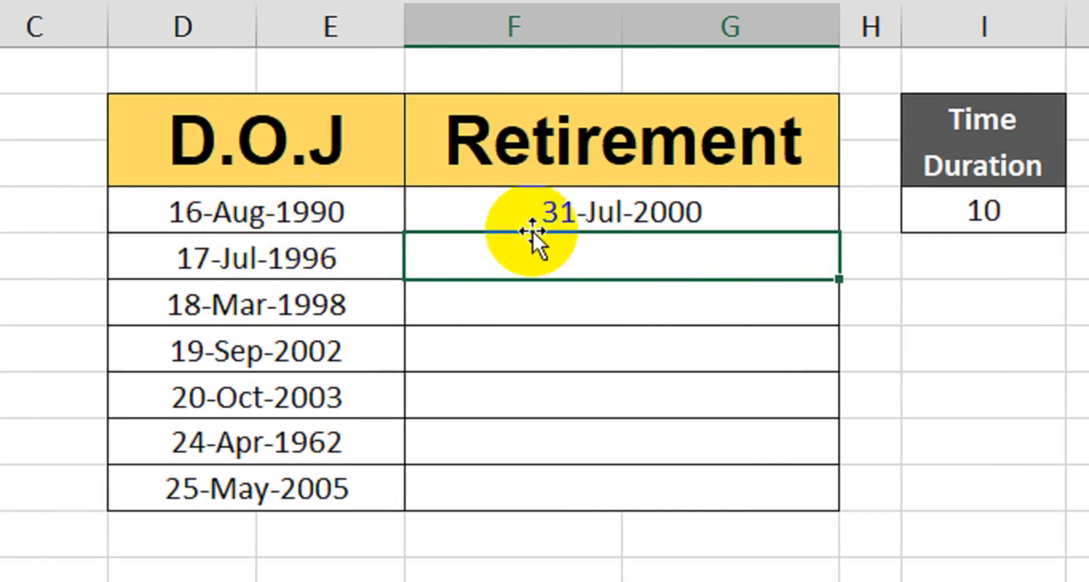
# Test the first Retirement formula by setting the Time Duration to 15.
pyautogui.click(487, 215)
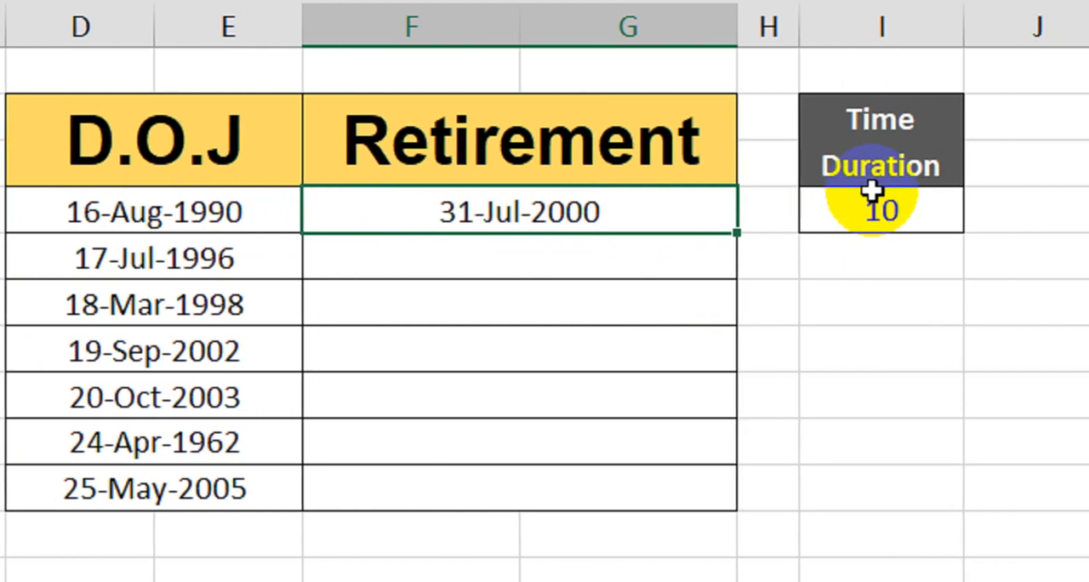
pyautogui.click(971, 214)
pyautogui.write('15')
pyautogui.press('Return')
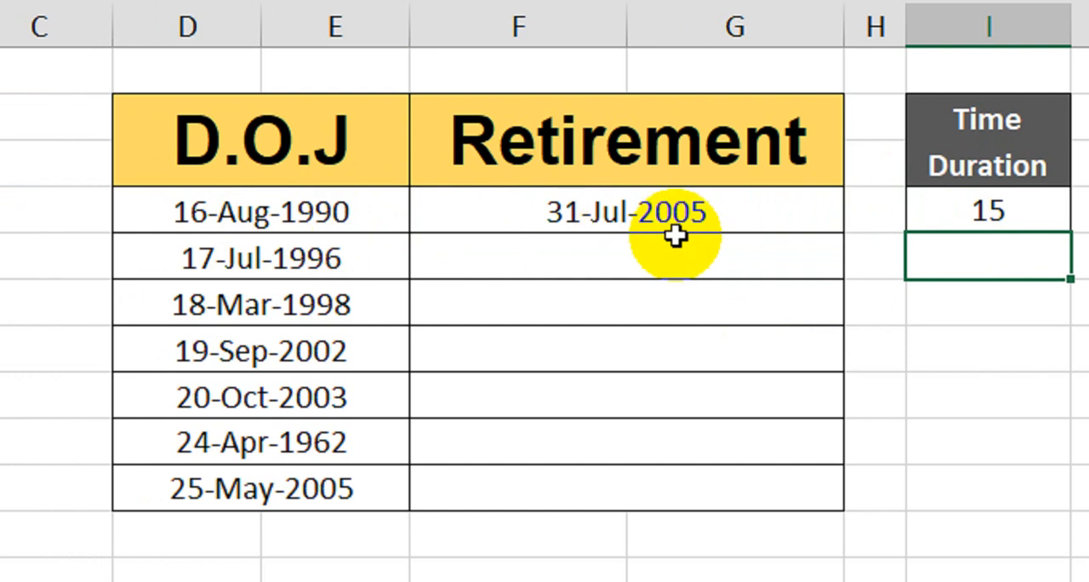
# Make the I7 reference absolute in the first Retirement formula and fill it down to the 25-May-2005 row.
pyautogui.click(785, 213)
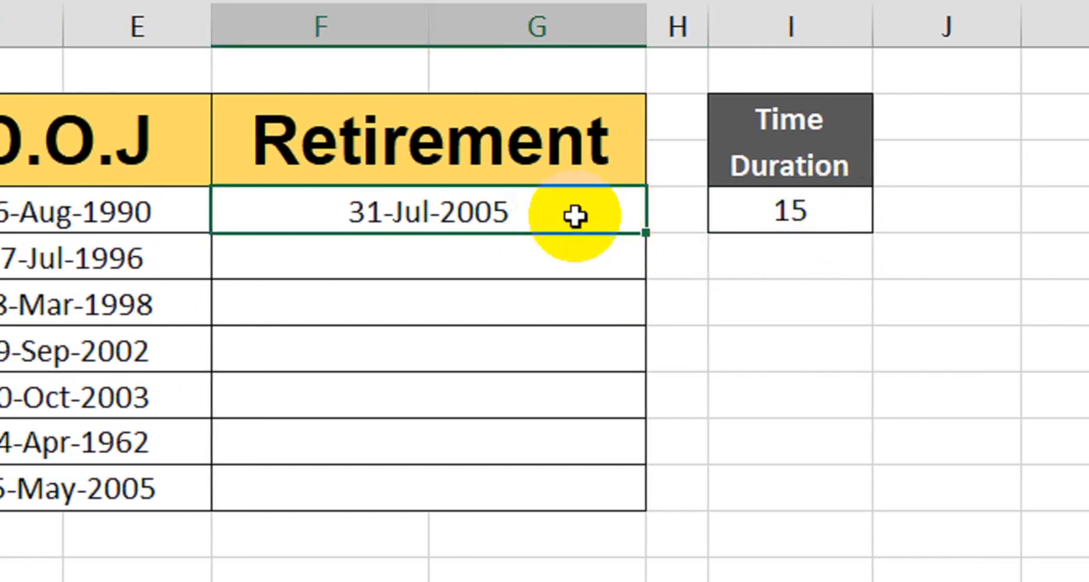
pyautogui.doubleClick(585, 214)
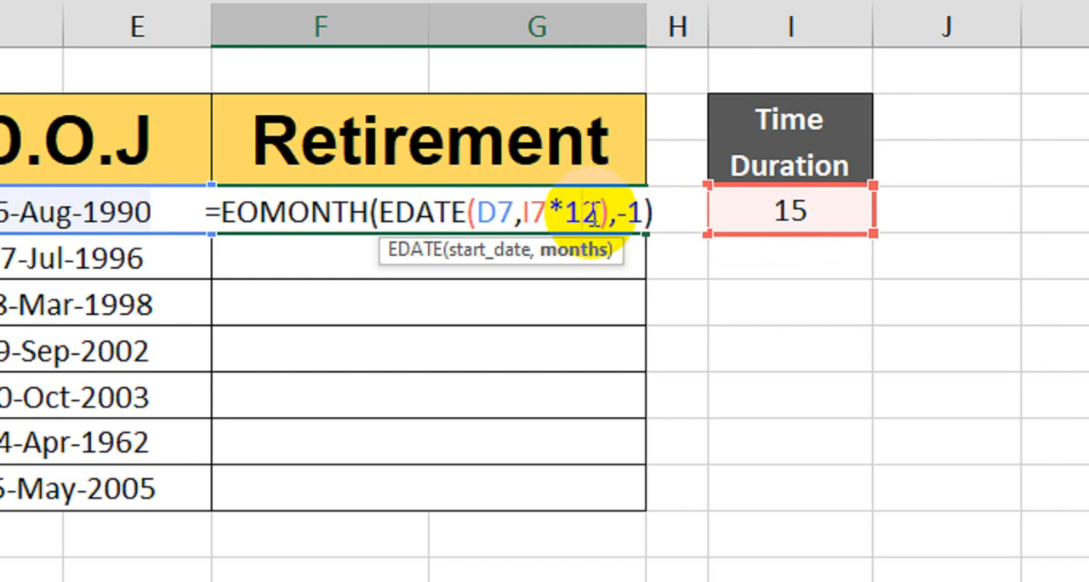
pyautogui.moveTo(549, 211); pyautogui.dragTo(522, 211)
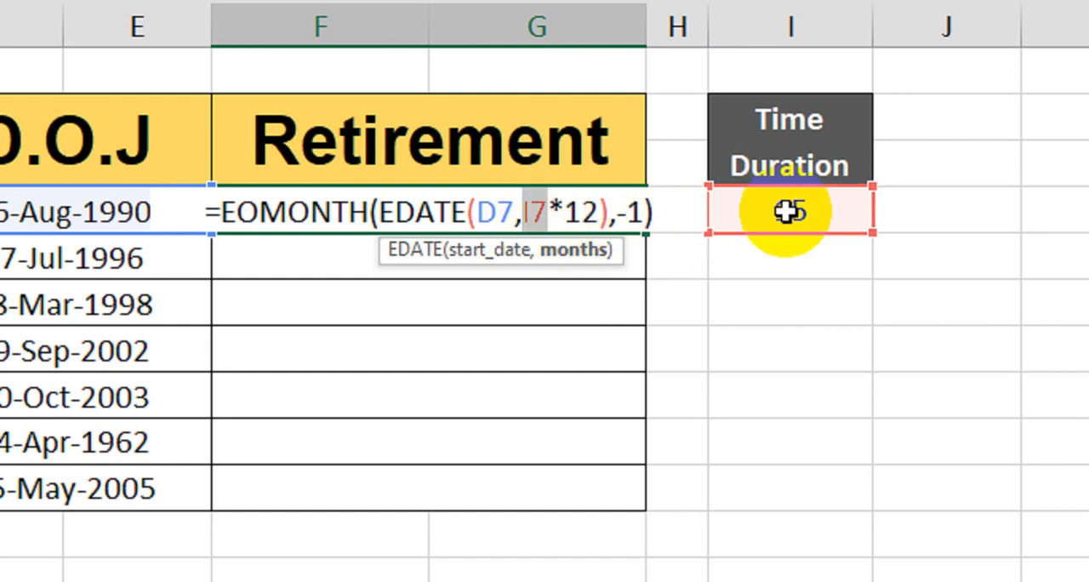
pyautogui.press('F4')
pyautogui.press('Return')
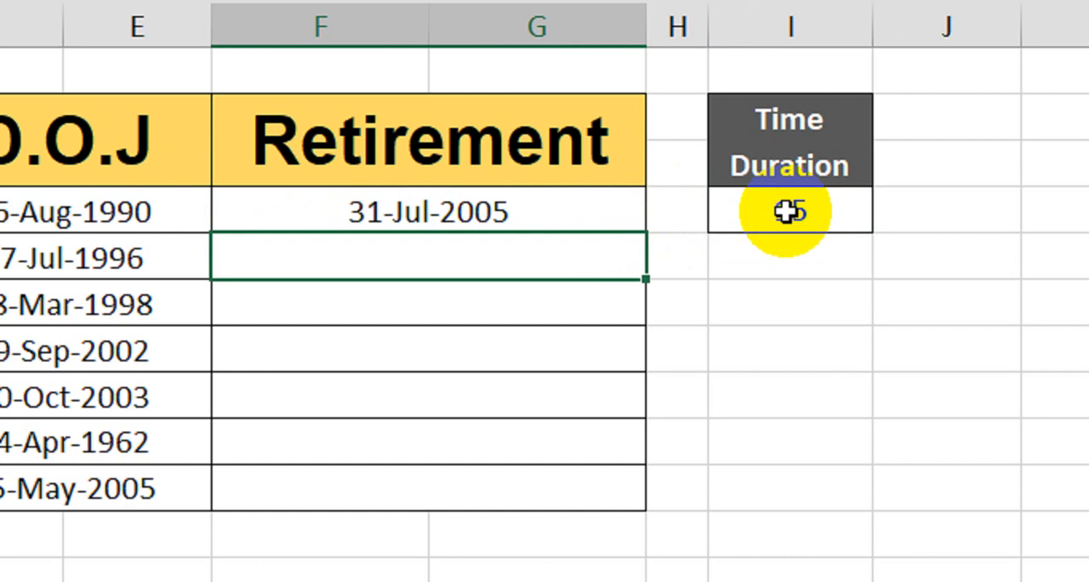
pyautogui.click(613, 213)
pyautogui.moveTo(645, 237); pyautogui.dragTo(618, 498)
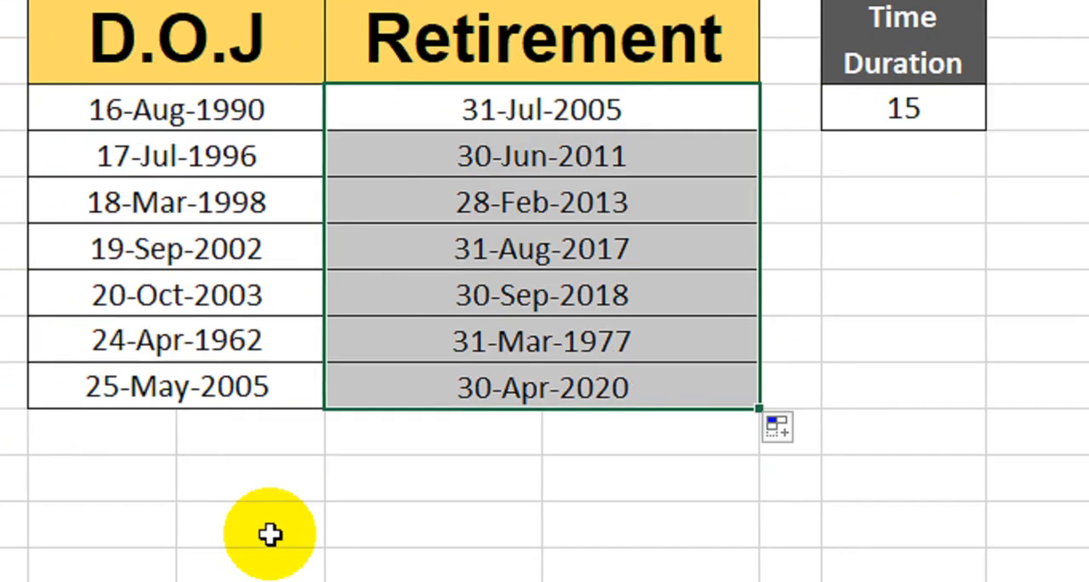
# Open Sheet3 with the Purchase, Qty and Amount table and look over its Purchase and Qty values.
pyautogui.click(253, 490)
pyautogui.click(267, 528)
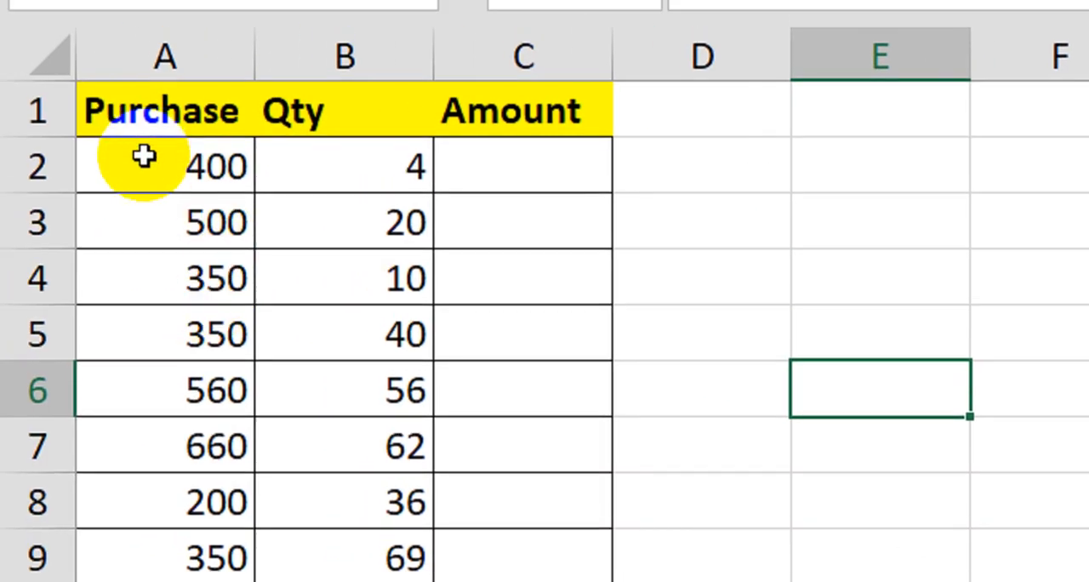
pyautogui.moveTo(143, 156); pyautogui.dragTo(117, 581)
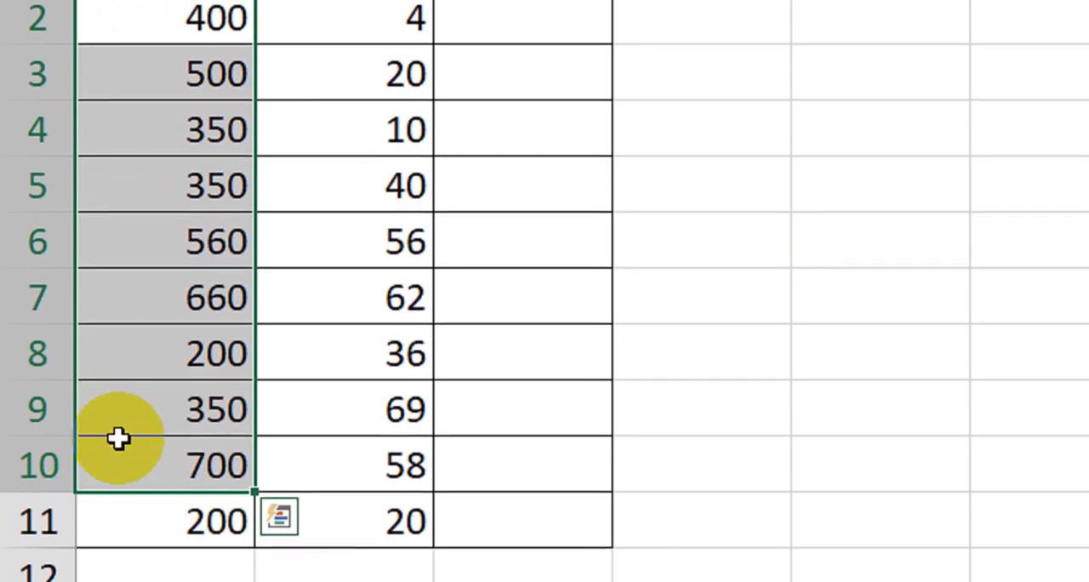
pyautogui.moveTo(333, 17); pyautogui.dragTo(328, 151)
# Calculate the first Amount in C2 as Purchase times Qty with =A2*B2 and fill it down to row 11.
pyautogui.click(502, 34)
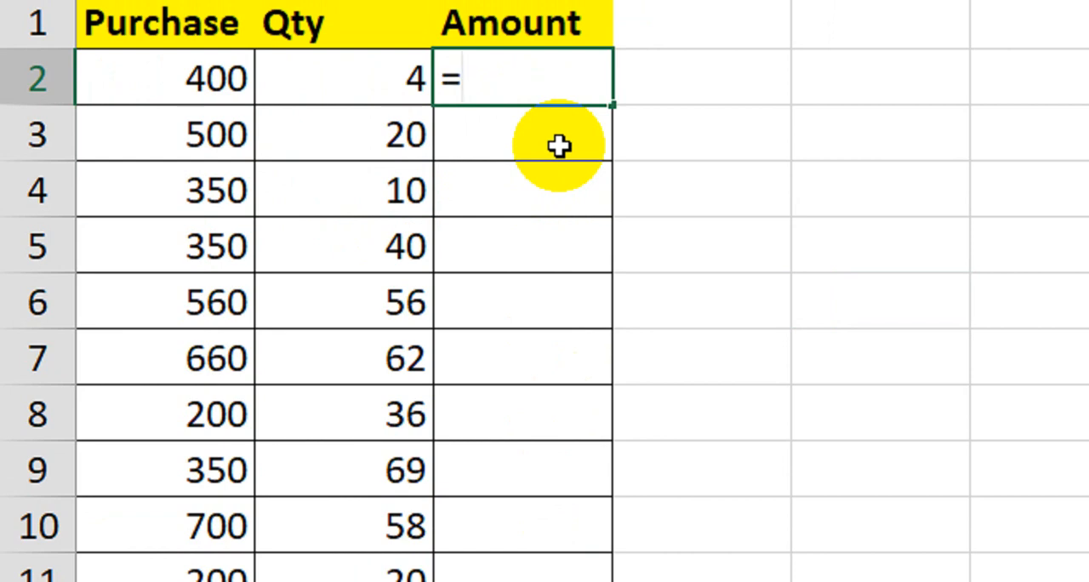
pyautogui.click(188, 94)
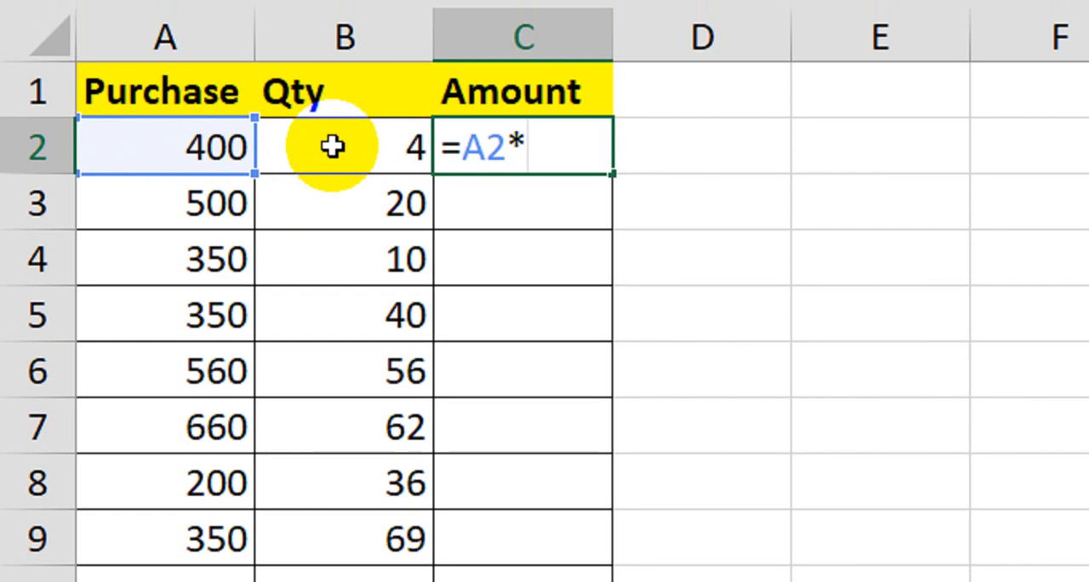
pyautogui.press('Return')
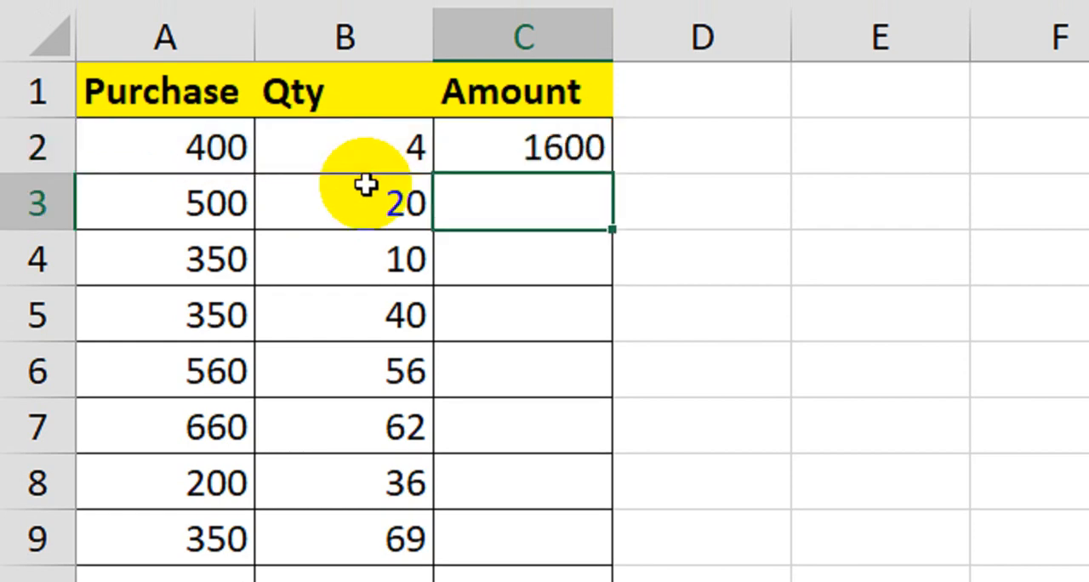
pyautogui.click(565, 155)
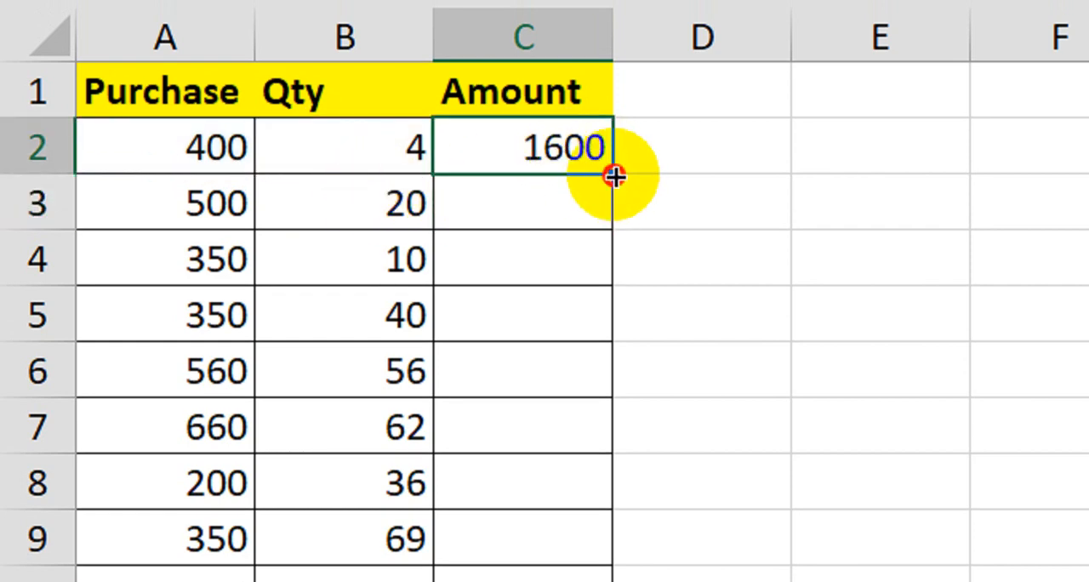
pyautogui.moveTo(614, 176); pyautogui.dragTo(565, 581)
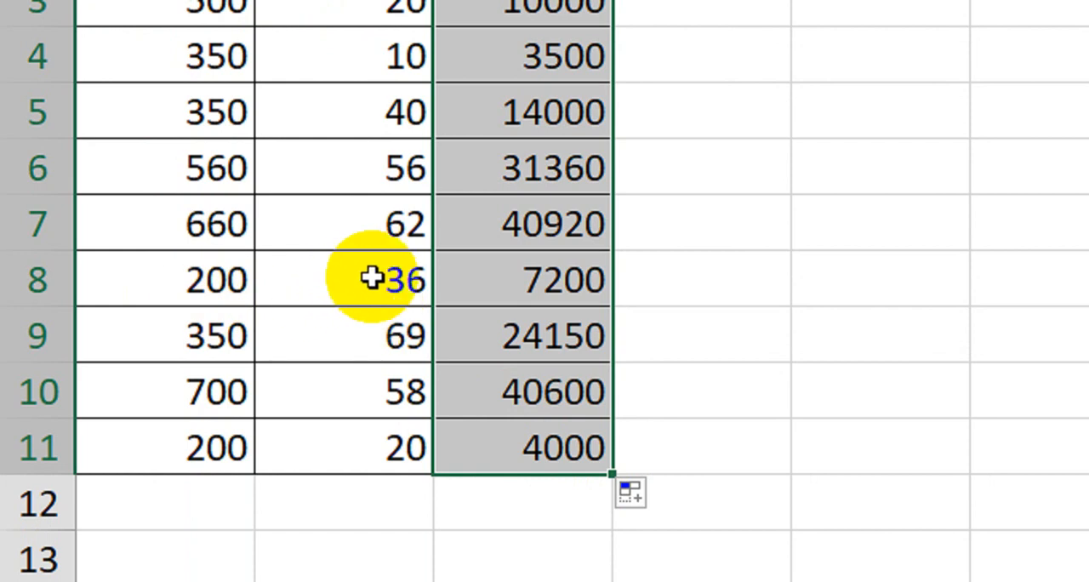
# Total the Amount column in C12 with =SUM(C2:C11).
pyautogui.click(503, 279)
pyautogui.click(530, 489)
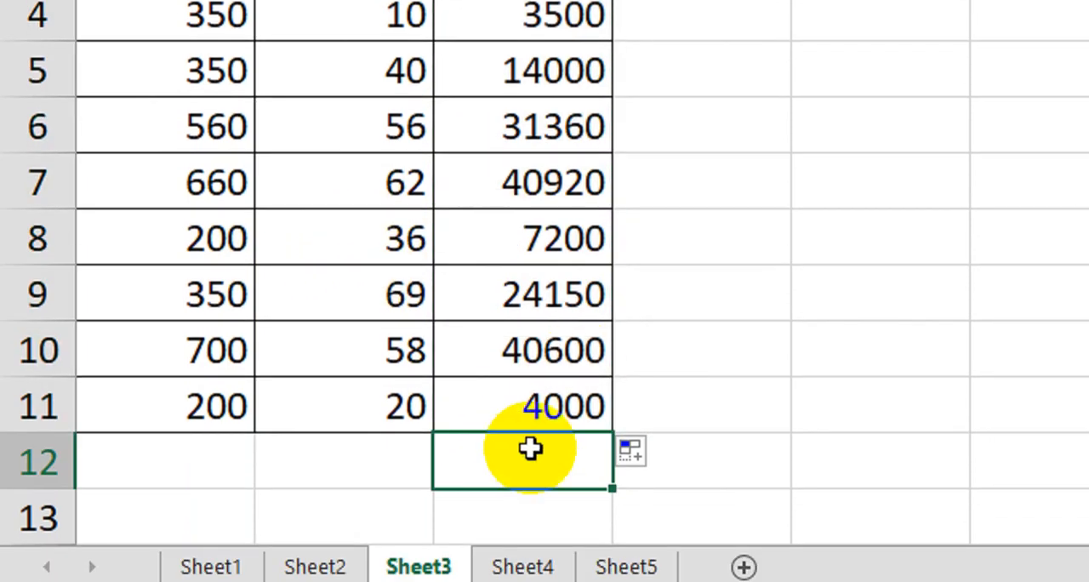
pyautogui.write('=sum')
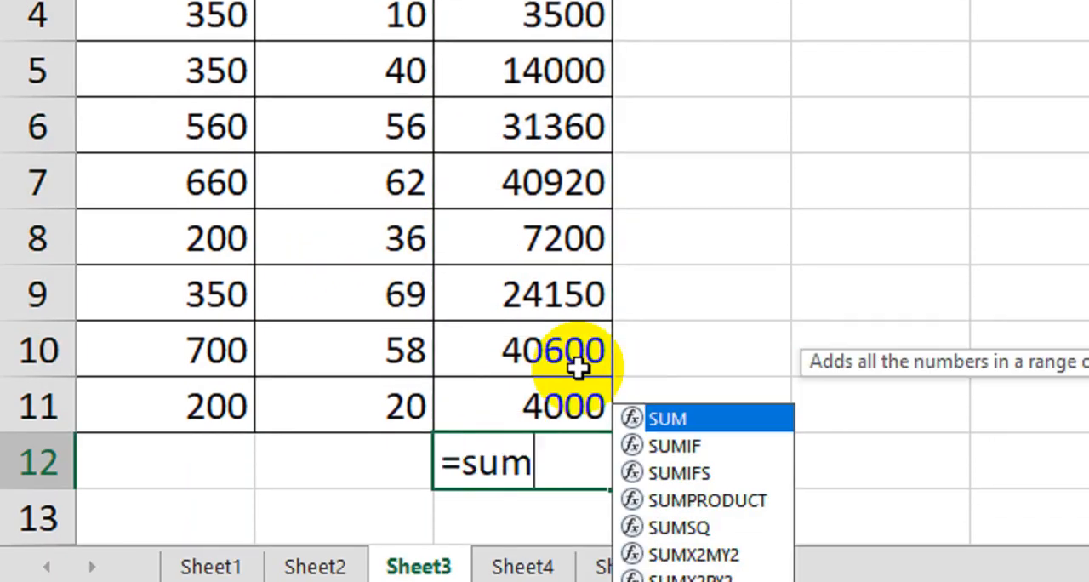
pyautogui.press('Tab')
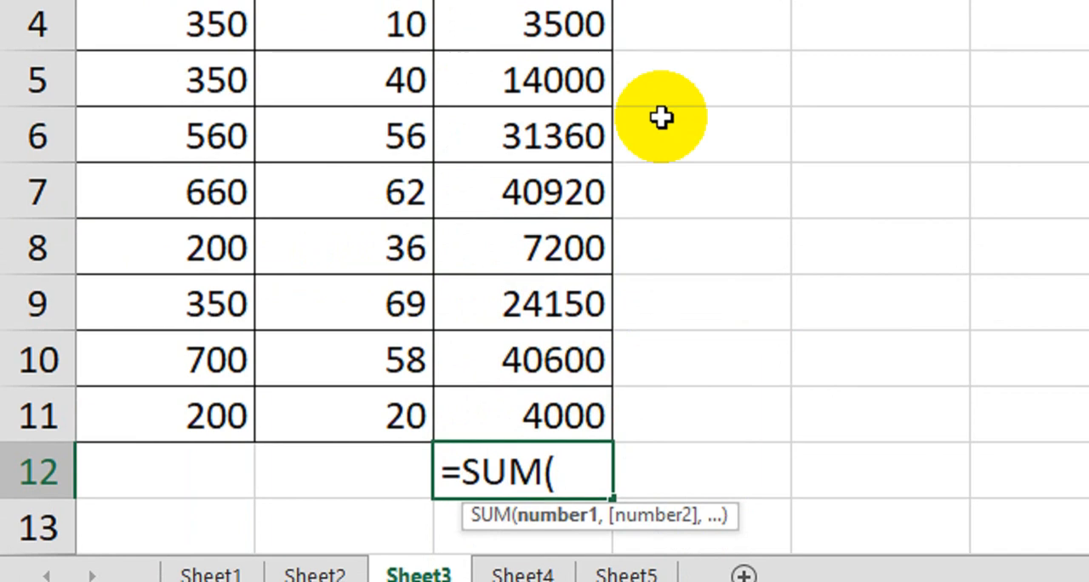
pyautogui.moveTo(554, 65); pyautogui.dragTo(540, 403)
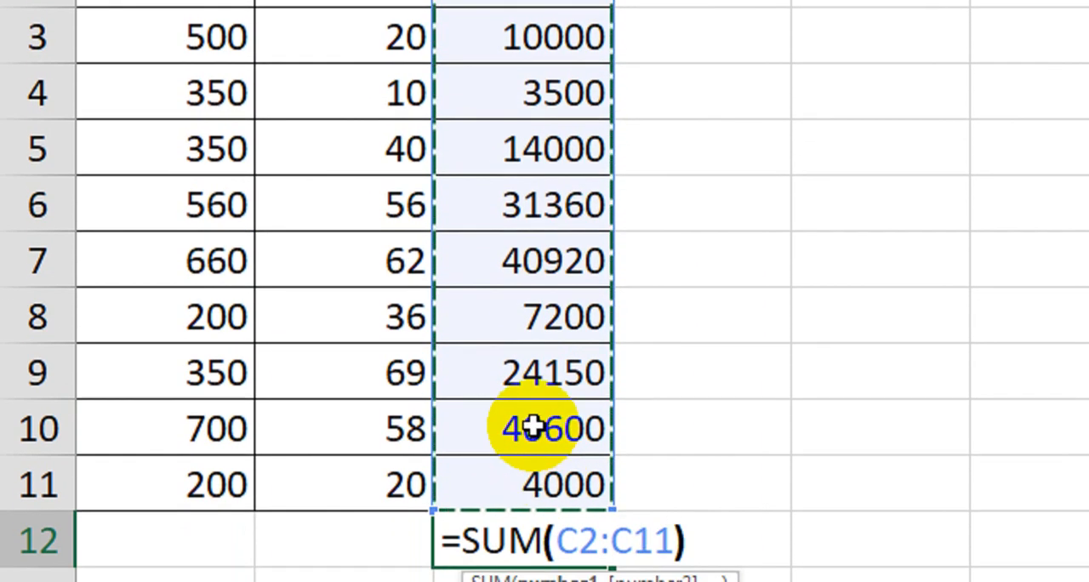
pyautogui.write(')')
pyautogui.press('Return')
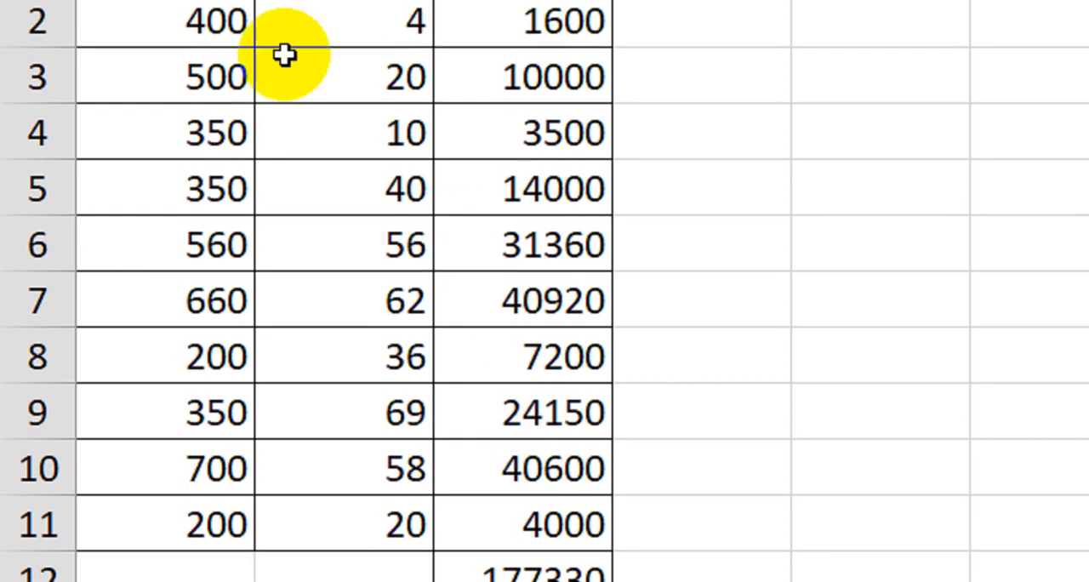
pyautogui.moveTo(227, 139); pyautogui.dragTo(402, 152)
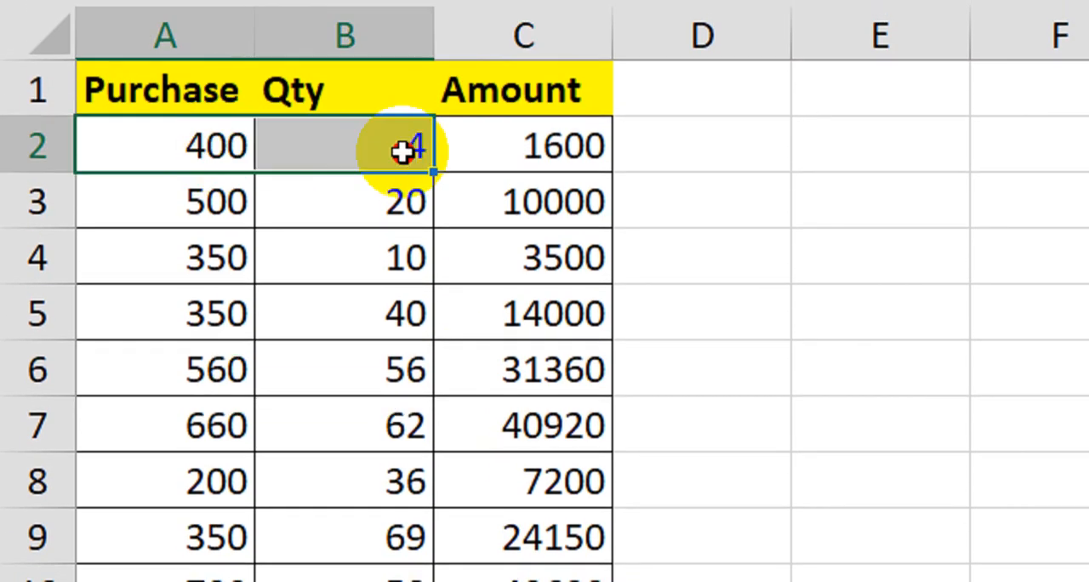
pyautogui.click(562, 163)
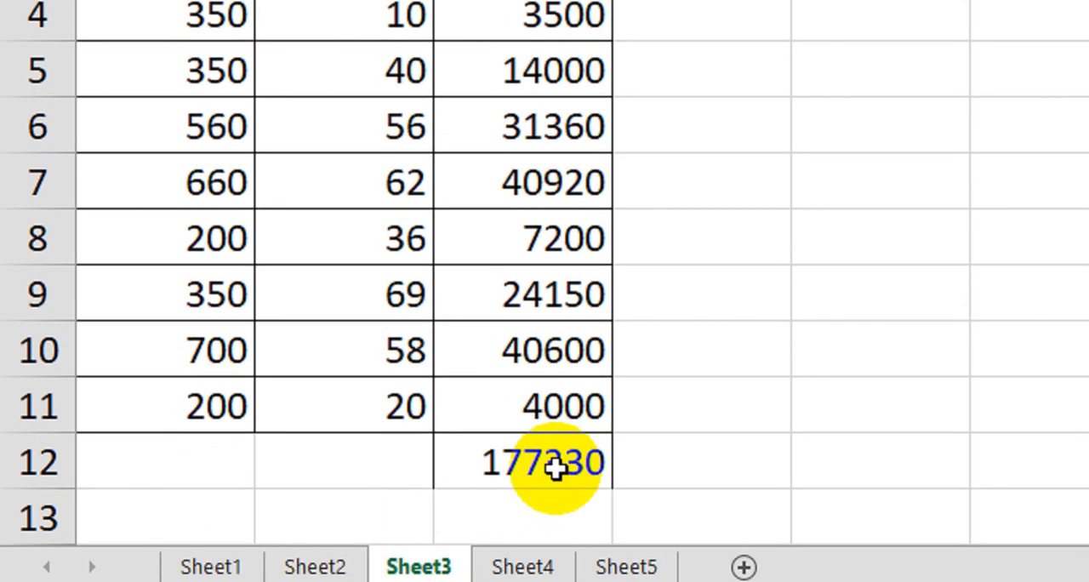
pyautogui.click(554, 440)
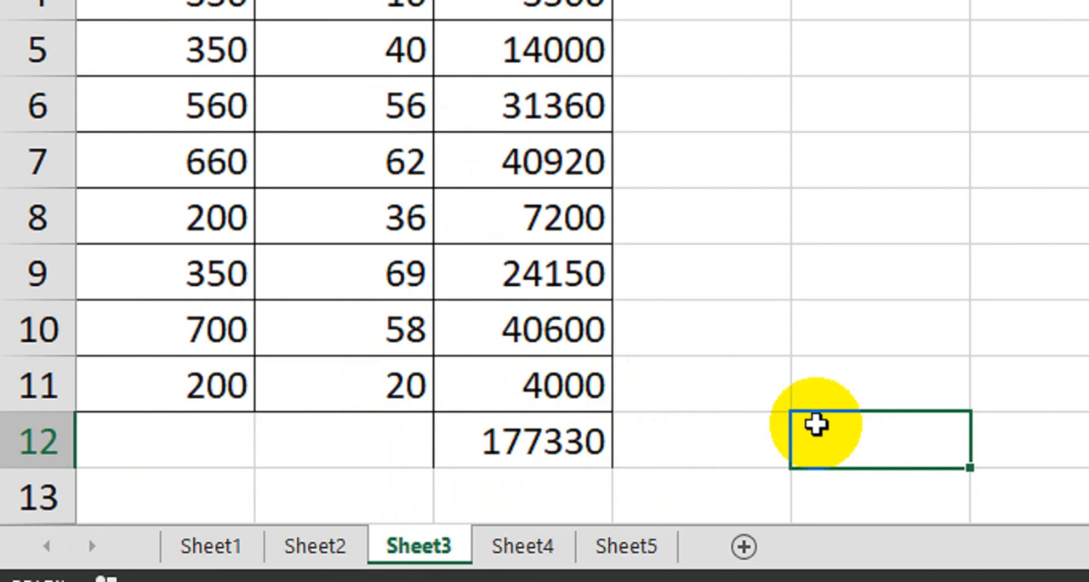
# Total Purchase times Qty directly in E12 with =SUMPRODUCT(A2:A11,B2:B11).
pyautogui.click(819, 451)
pyautogui.write('=sum')
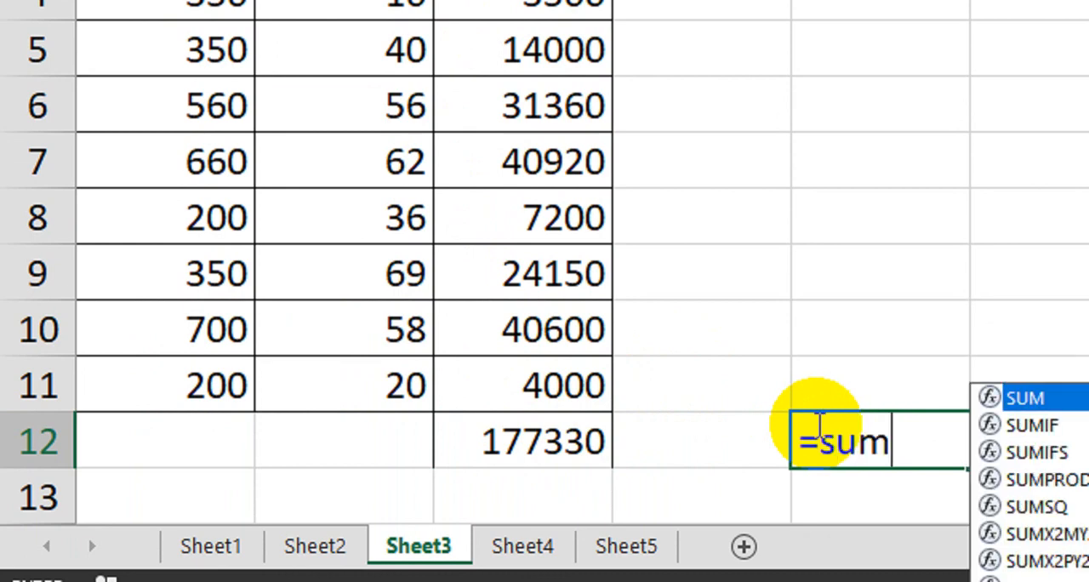
pyautogui.write('pr')
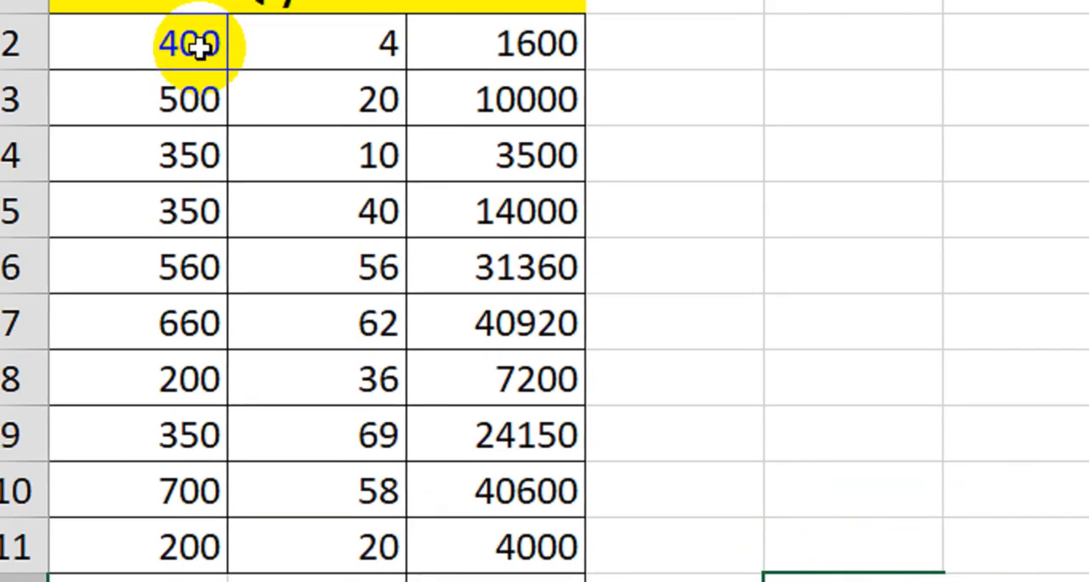
pyautogui.moveTo(199, 42); pyautogui.dragTo(223, 578)
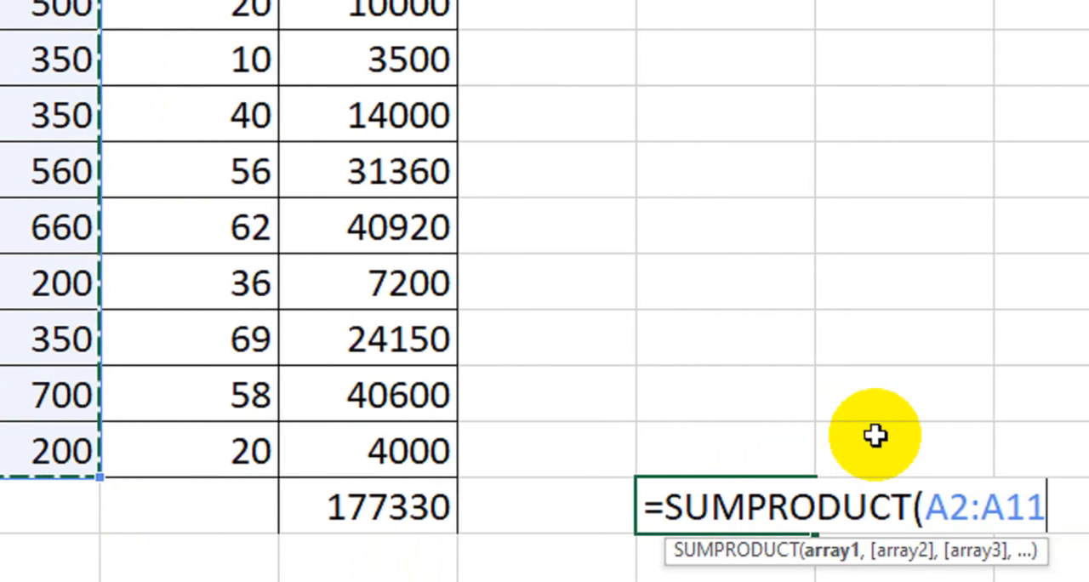
pyautogui.write(',')
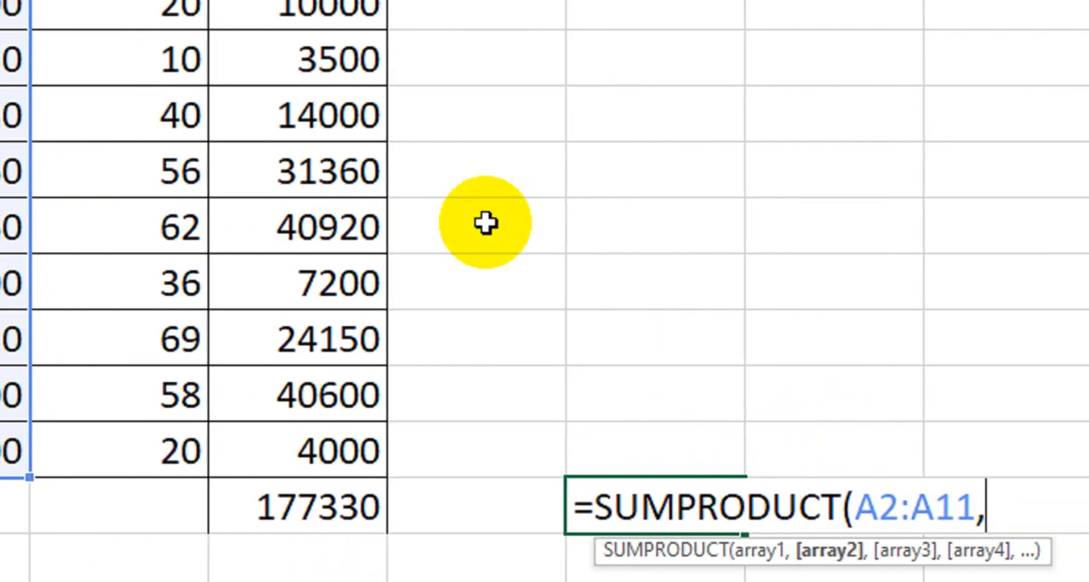
pyautogui.moveTo(229, 71); pyautogui.dragTo(282, 503)
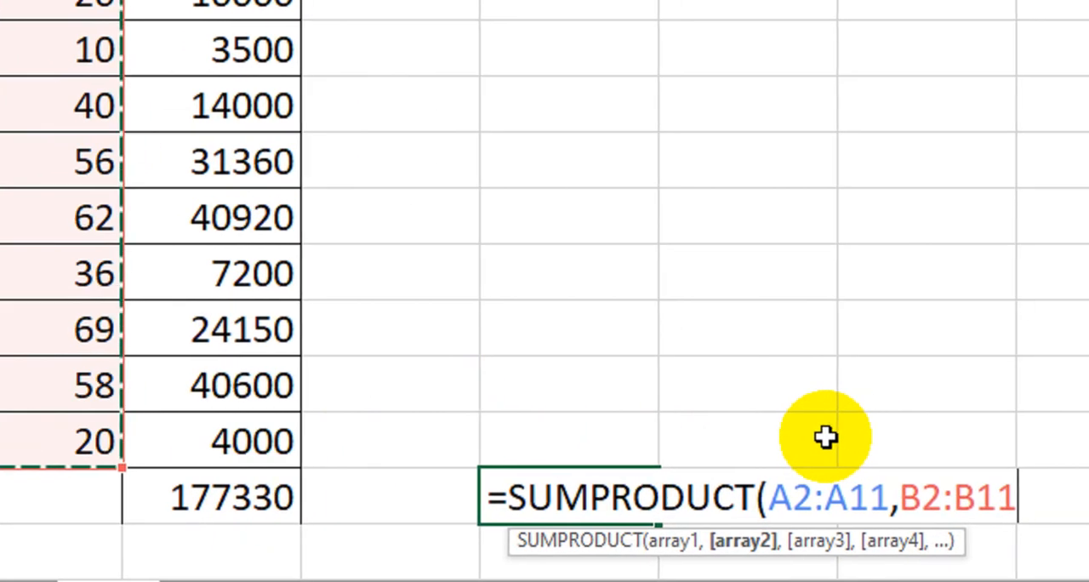
pyautogui.write(')')
pyautogui.press('Return')
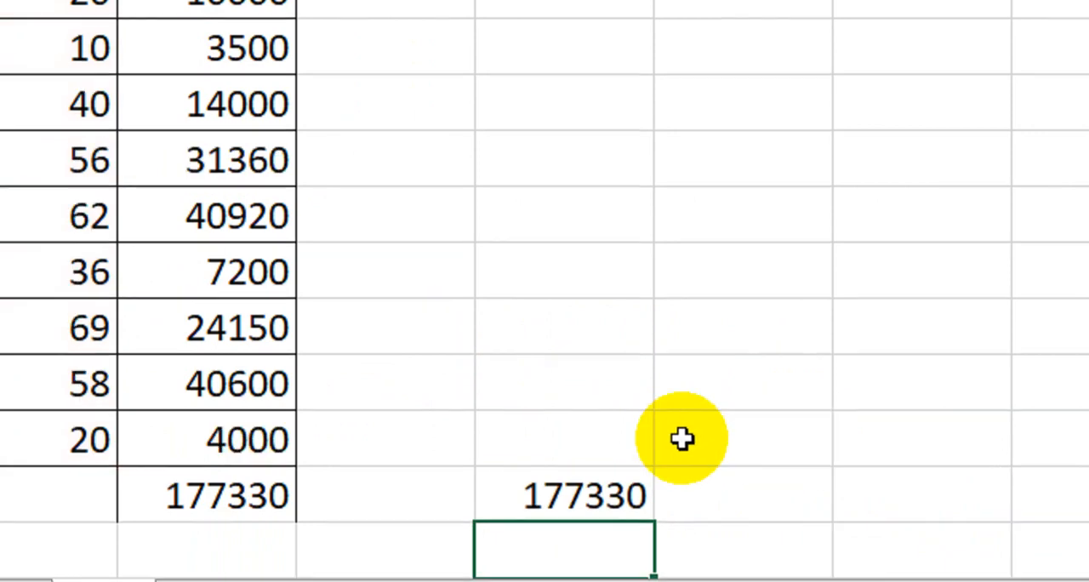
# Compare the summed Amount total in C12 with the SUMPRODUCT result in E12.
pyautogui.click(218, 509)
pyautogui.click(599, 417)
pyautogui.click(260, 429)
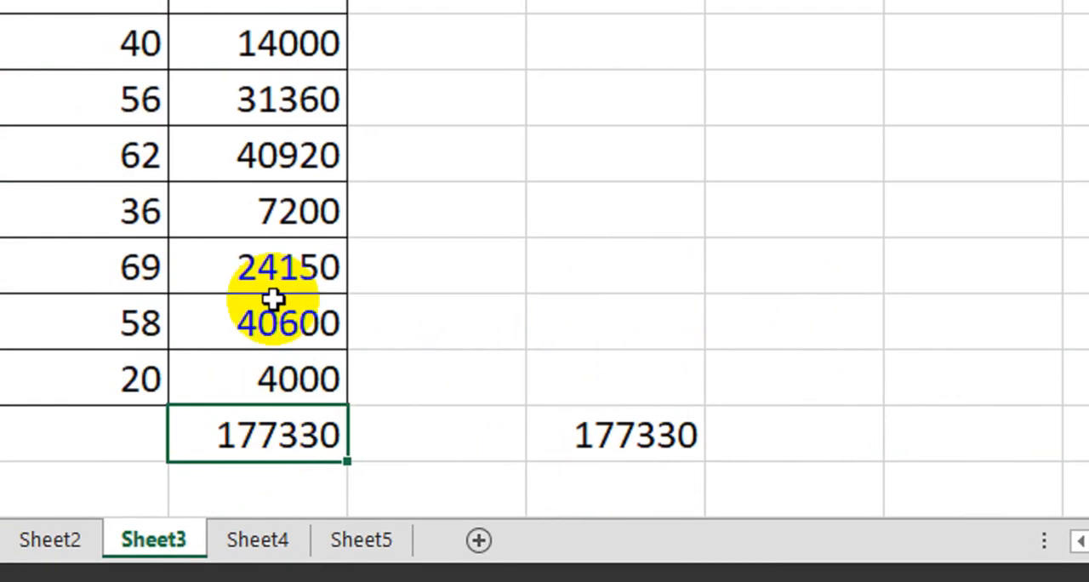
pyautogui.moveTo(277, 68); pyautogui.dragTo(291, 577)
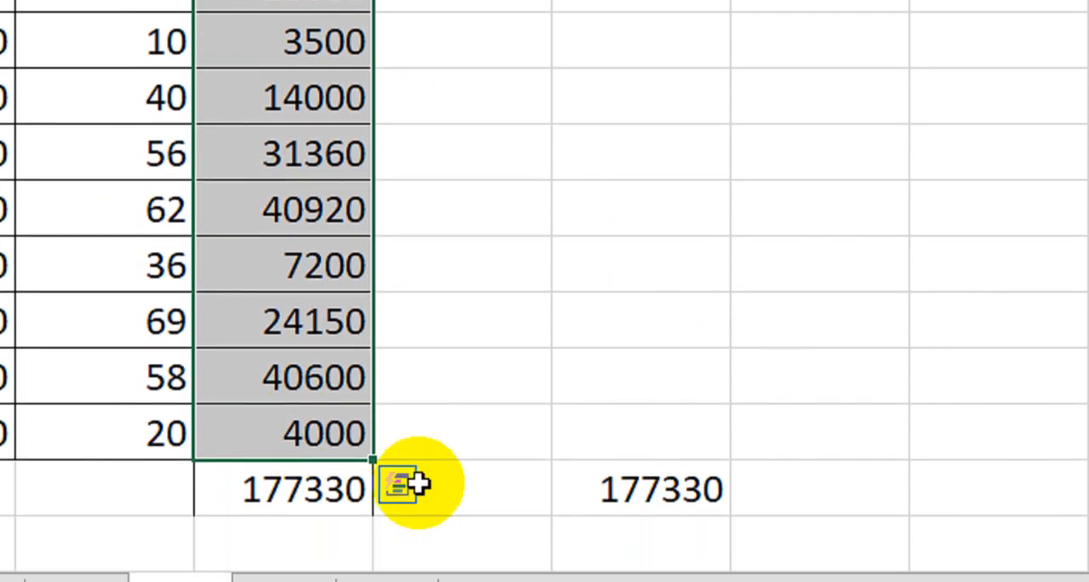
pyautogui.click(644, 448)
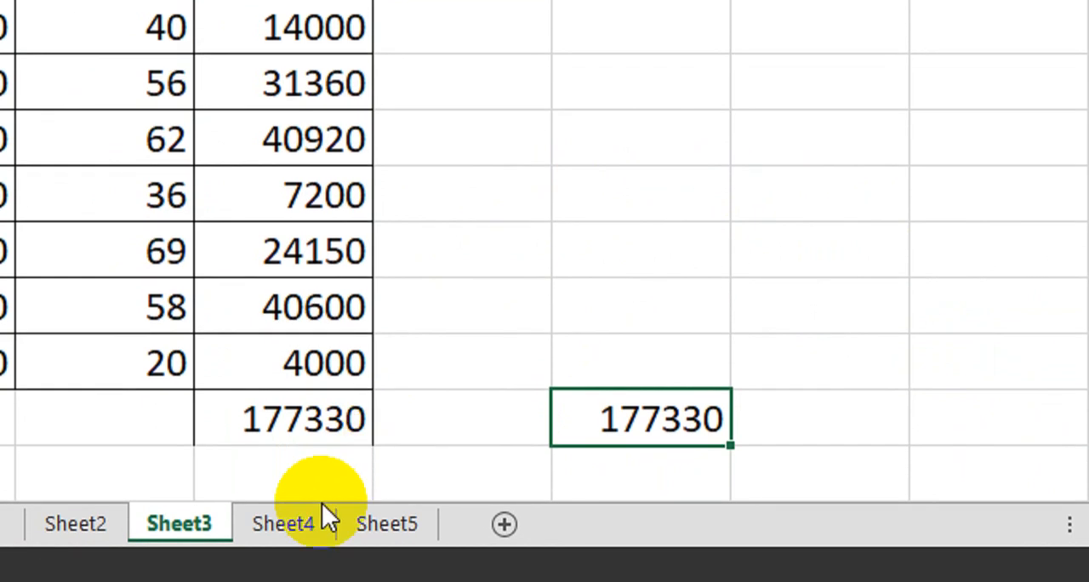
# Open Sheet4 and look over its table with the Purchase, Qty, Amount and Percentage columns.
pyautogui.click(283, 541)
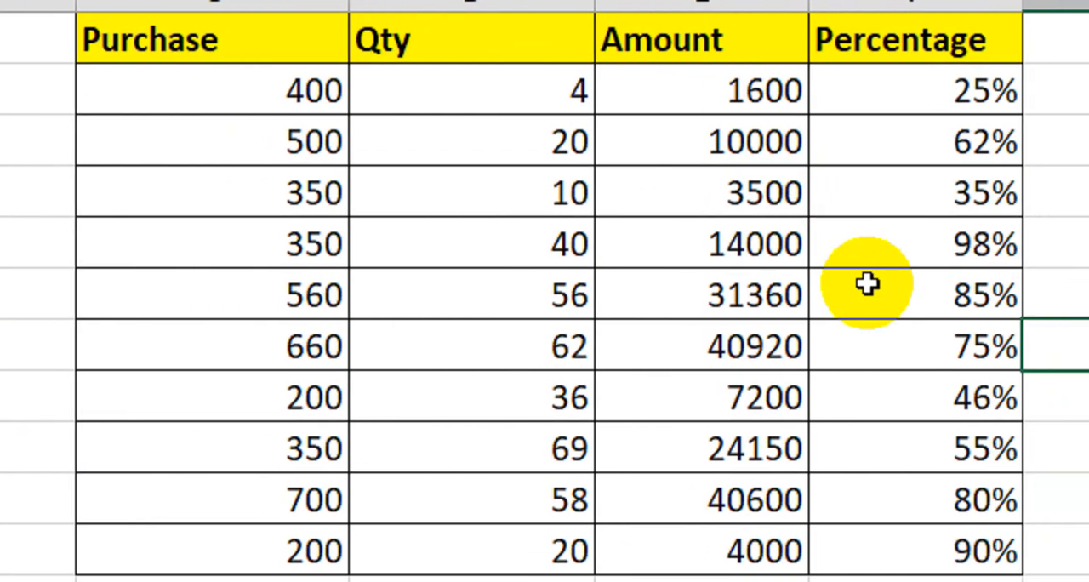
pyautogui.moveTo(197, 40); pyautogui.dragTo(873, 435)
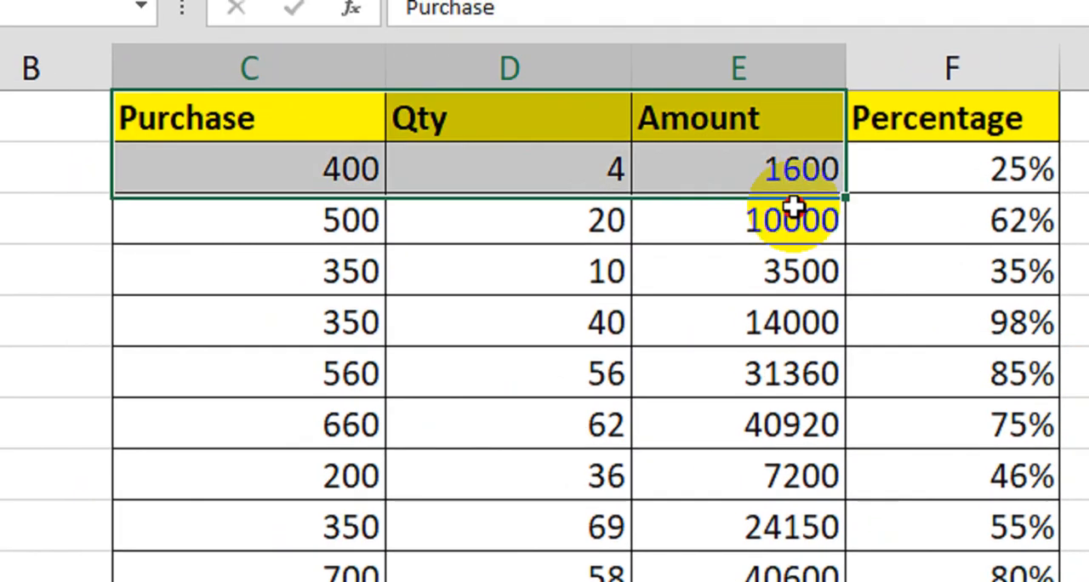
pyautogui.moveTo(864, 496); pyautogui.dragTo(884, 581)
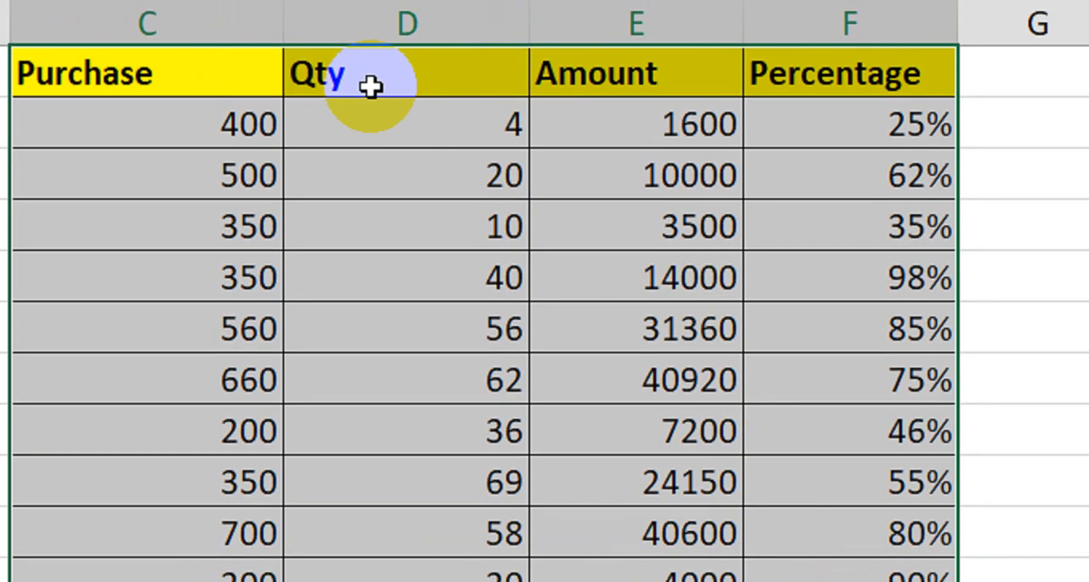
pyautogui.click(272, 103)
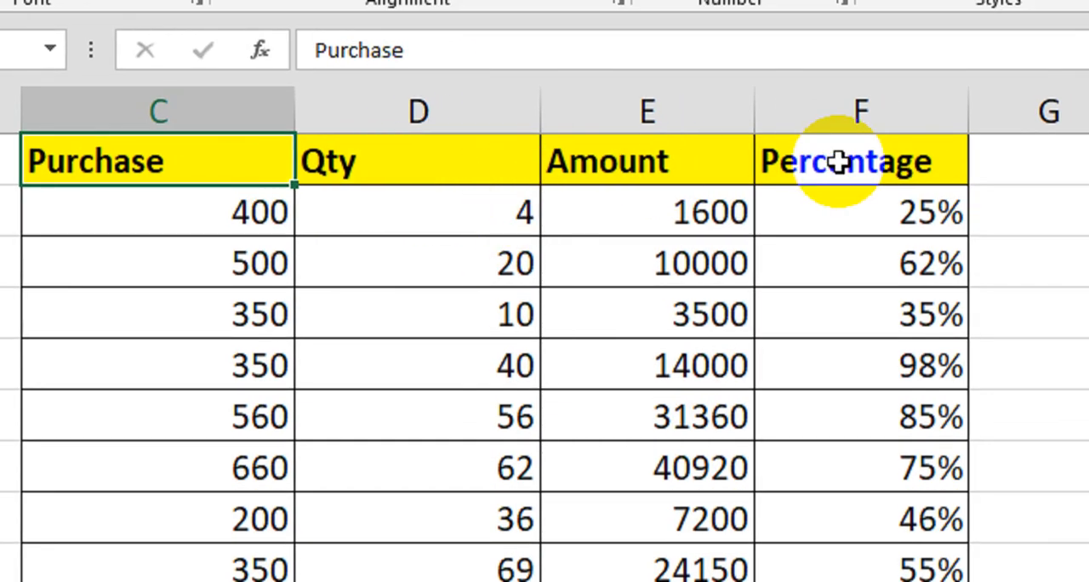
pyautogui.click(866, 161)
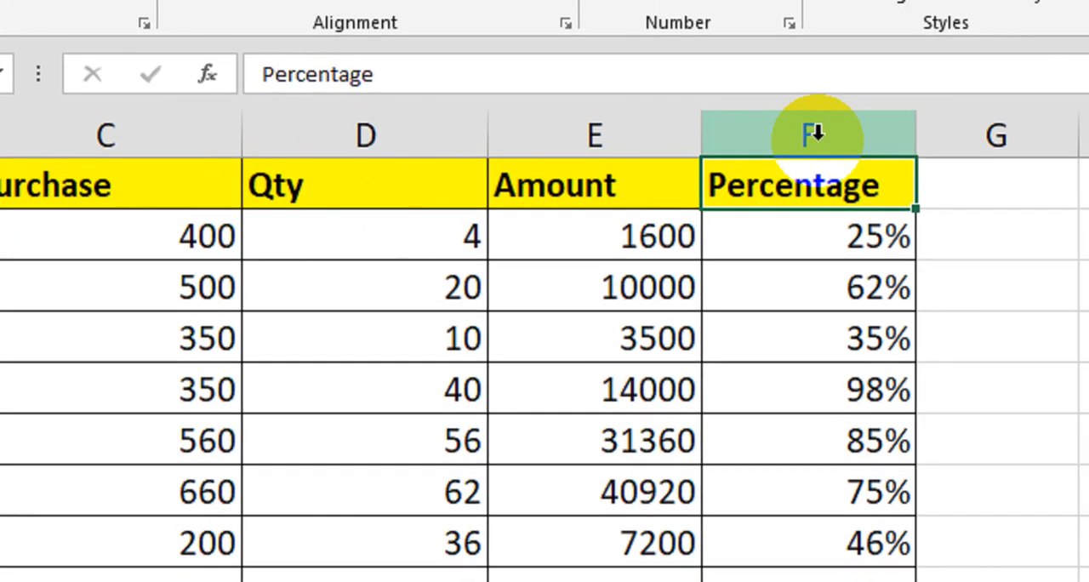
# Move the whole Percentage column from F to between the Purchase and Qty columns without overwriting any data.
pyautogui.click(814, 139)
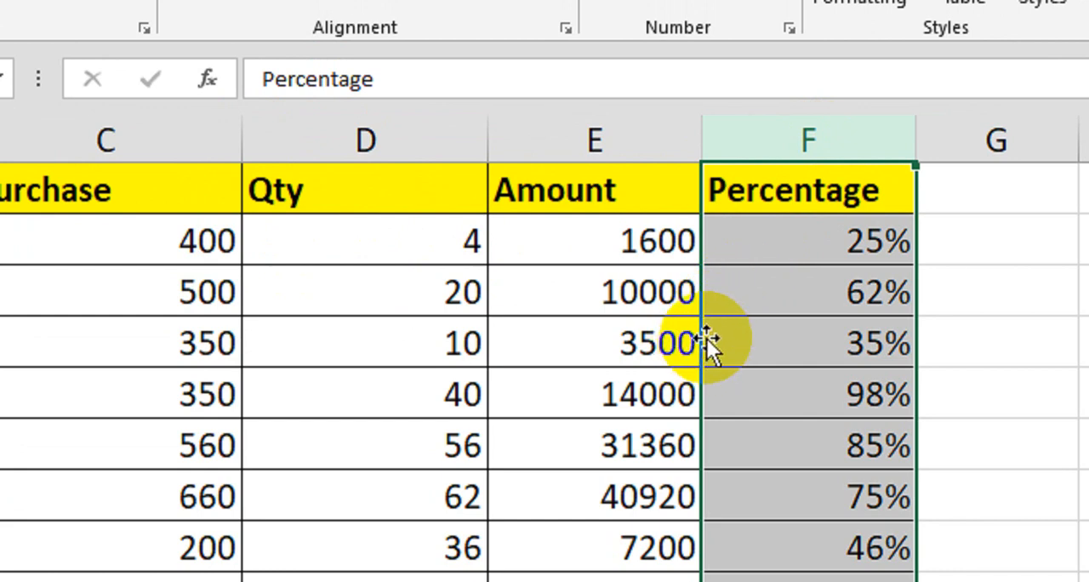
pyautogui.moveTo(704, 339); pyautogui.dragTo(665, 348)
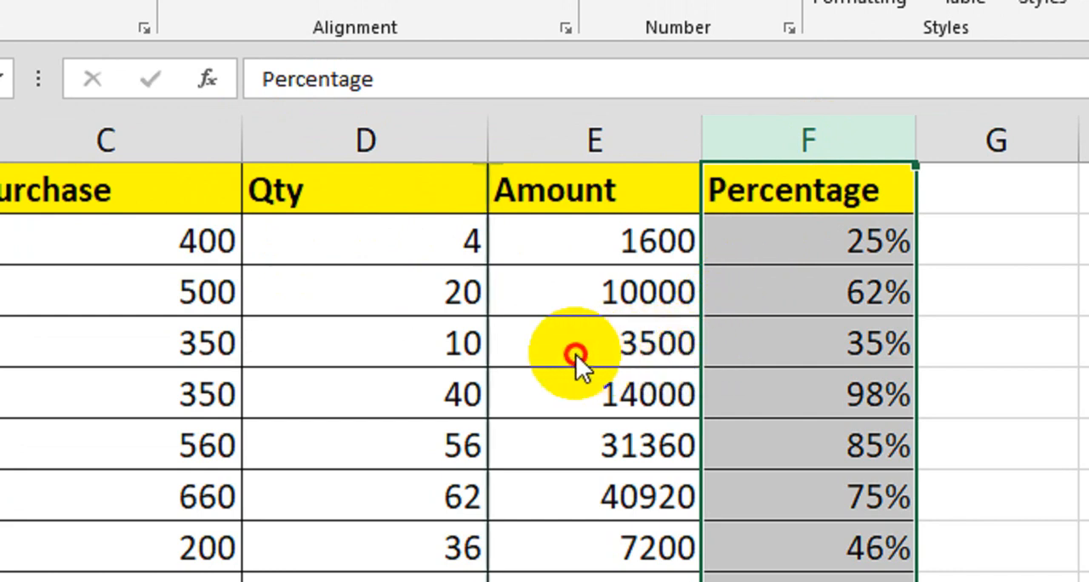
pyautogui.moveTo(394, 356); pyautogui.dragTo(258, 353)
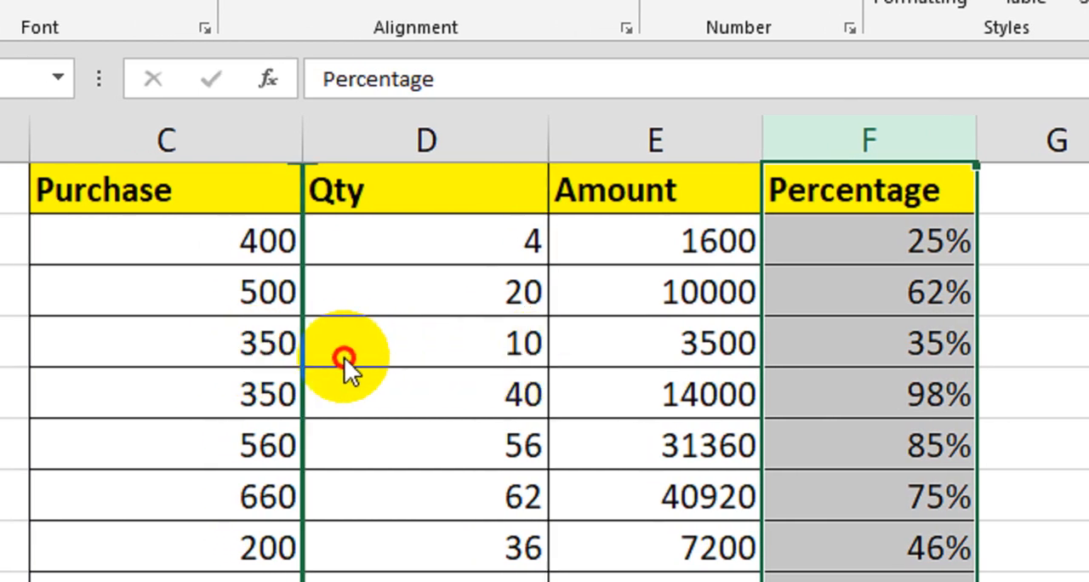
pyautogui.moveTo(344, 356); pyautogui.dragTo(344, 357)
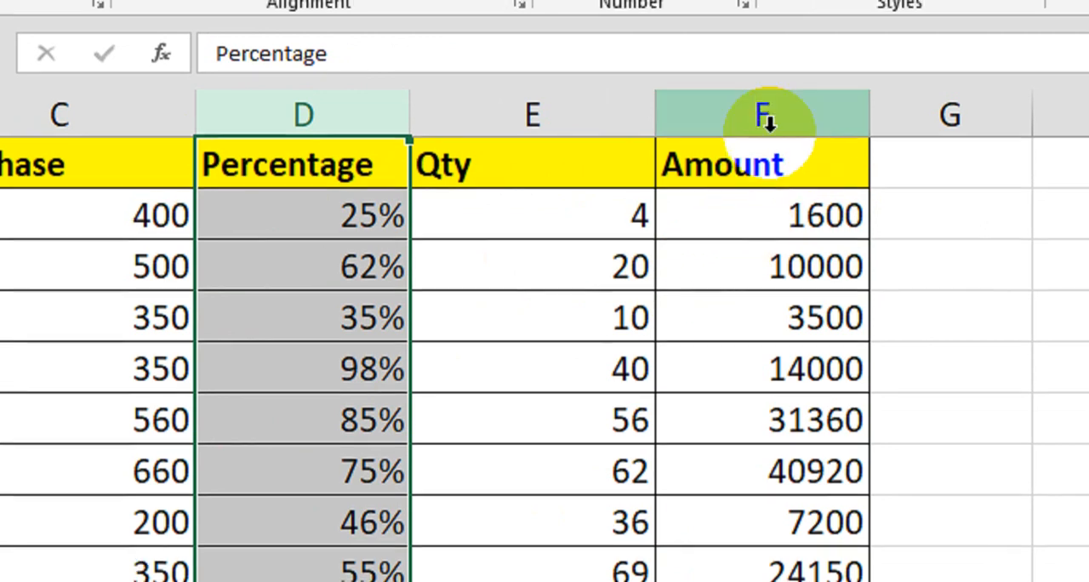
# Move the whole Amount column from F to between the Percentage and Qty columns, shifting Qty over.
pyautogui.click(760, 106)
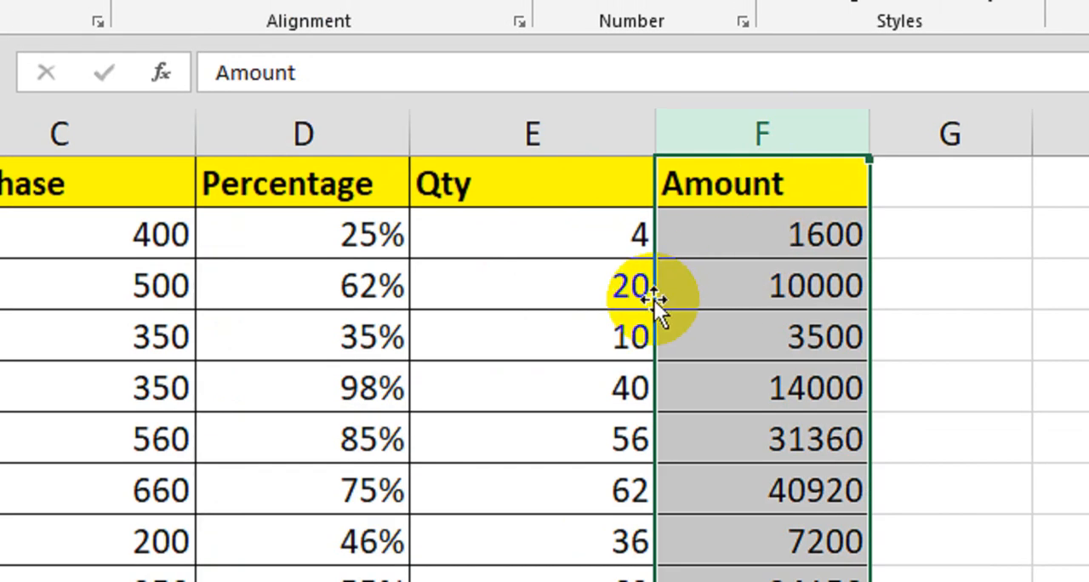
pyautogui.moveTo(654, 300); pyautogui.dragTo(55, 293)
pyautogui.moveTo(174, 294); pyautogui.dragTo(379, 294)
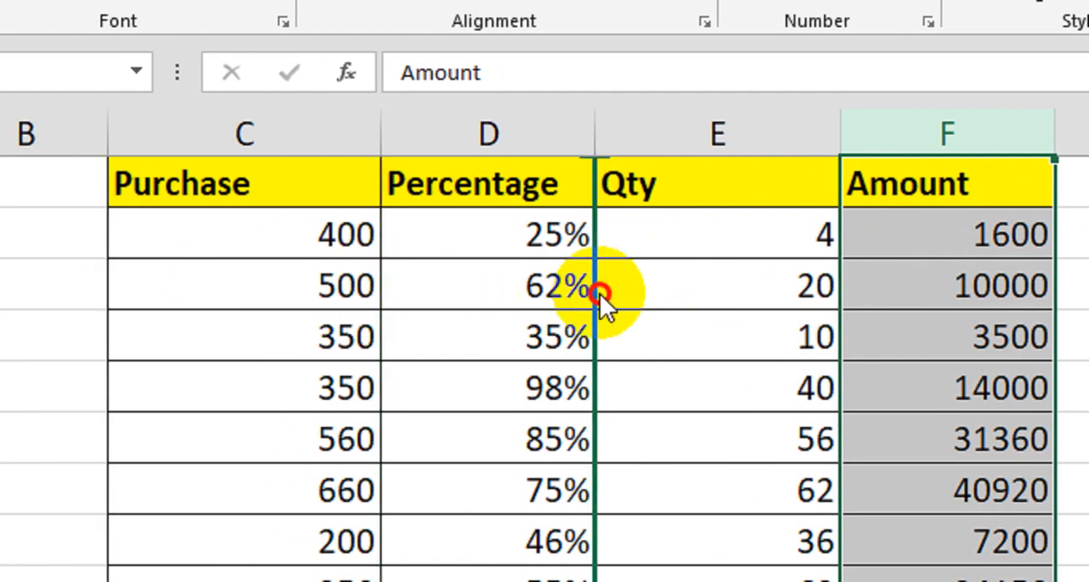
pyautogui.moveTo(600, 294); pyautogui.dragTo(599, 292)
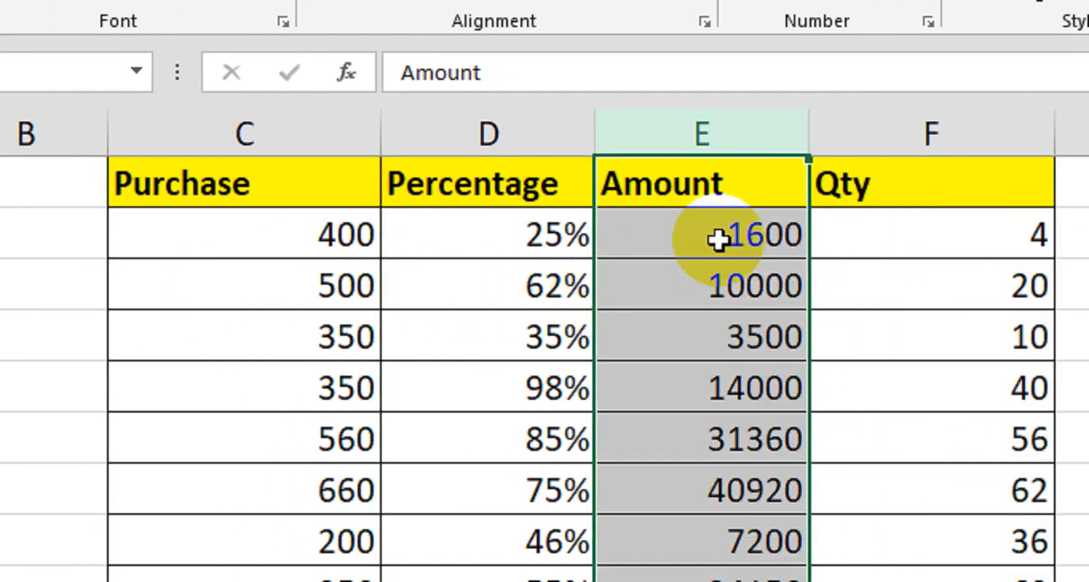
# Open the sheet with the Values, Text and Number table and look over the mixed entries under Values.
pyautogui.moveTo(316, 191); pyautogui.dragTo(366, 423)
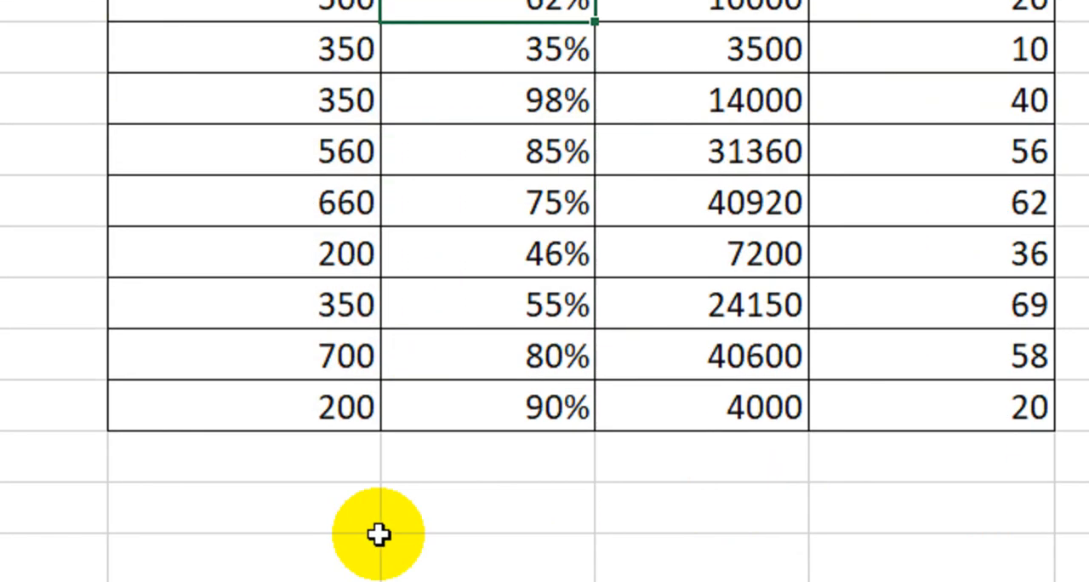
pyautogui.click(349, 523)
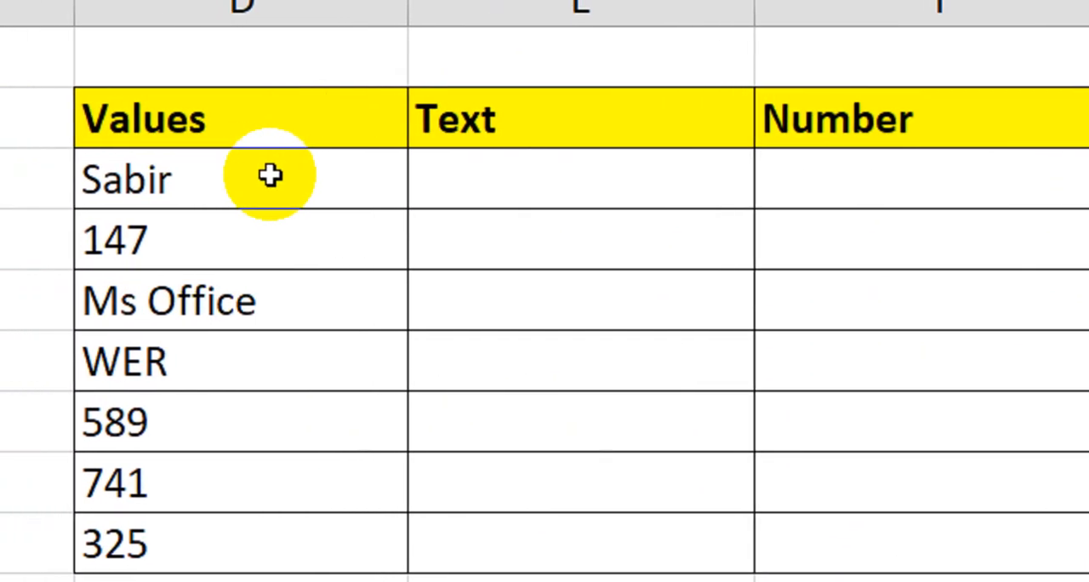
pyautogui.moveTo(273, 240); pyautogui.dragTo(289, 537)
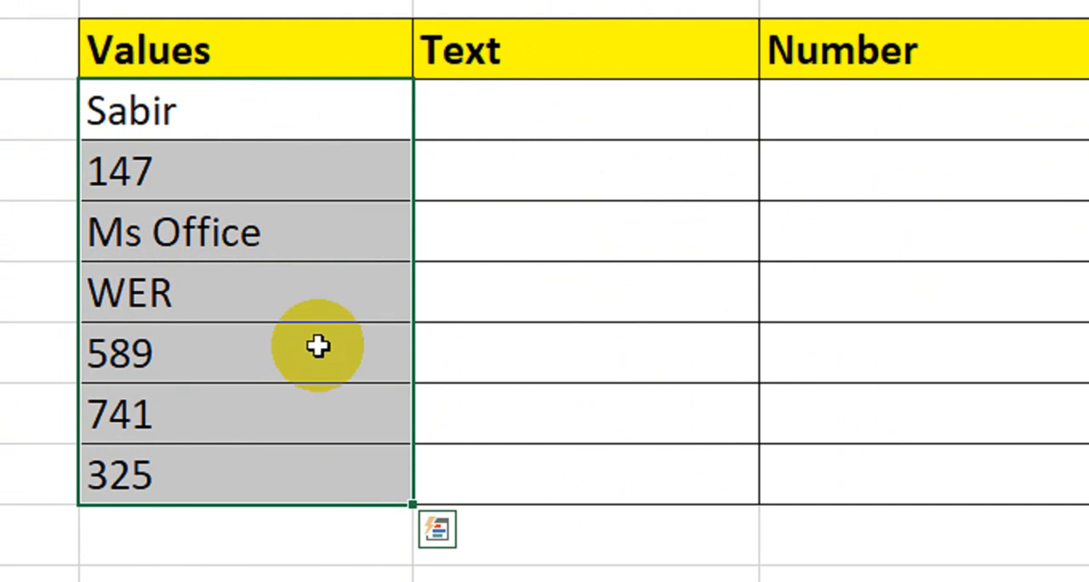
pyautogui.moveTo(332, 114); pyautogui.dragTo(301, 500)
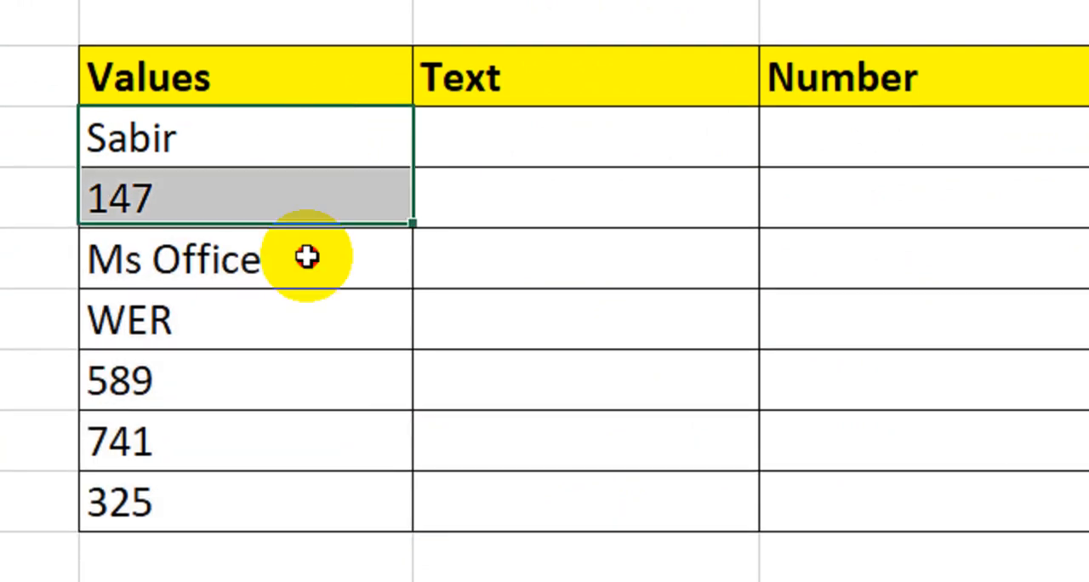
# Extract the text entries into the Text column with =T(D4) in E4, filled down to the 325 row, and compare them with Values.
pyautogui.click(540, 160)
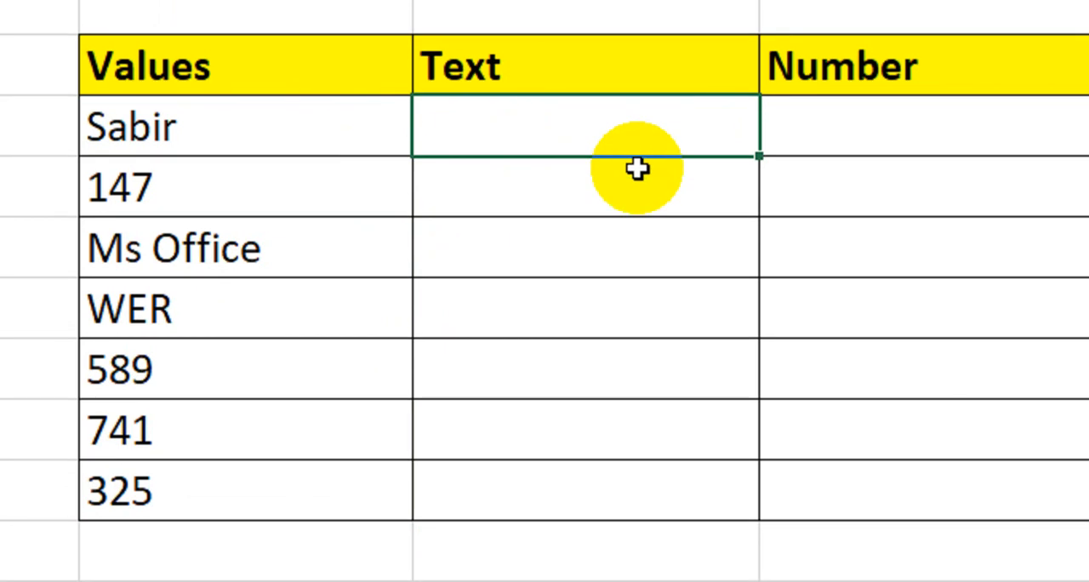
pyautogui.write('=t')
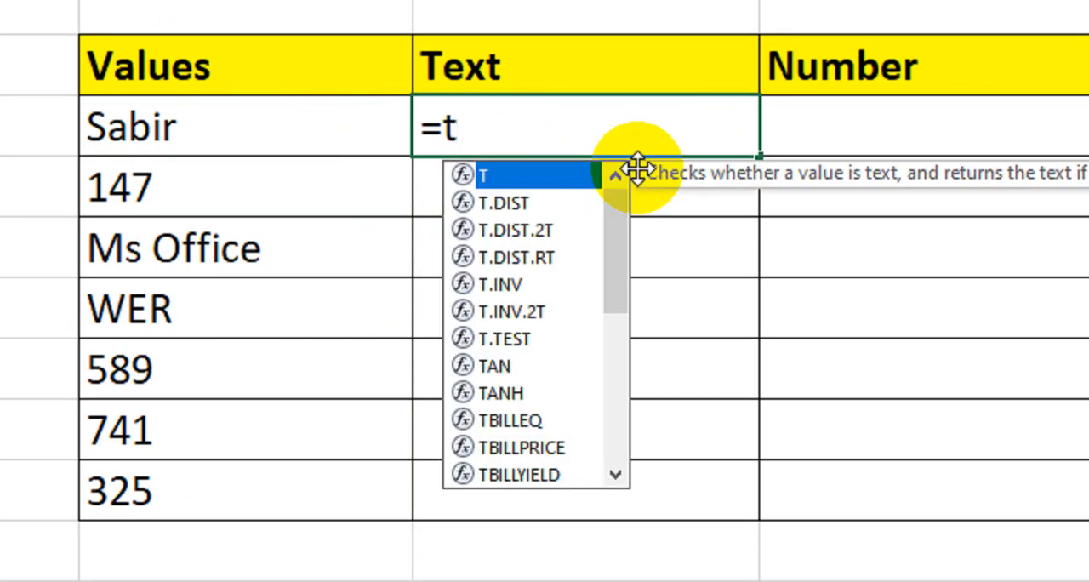
pyautogui.press('Tab')
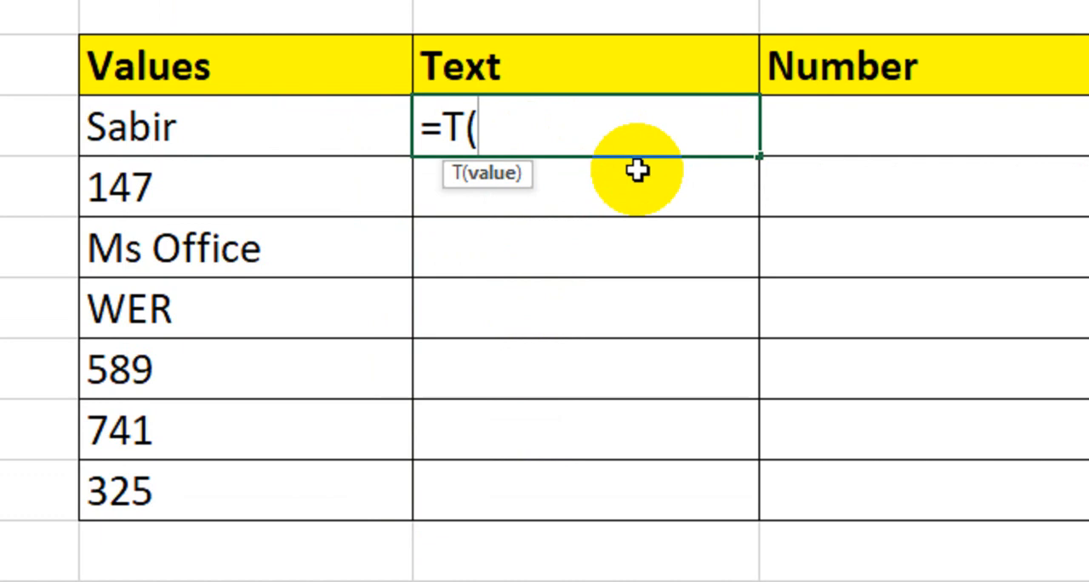
pyautogui.click(294, 130)
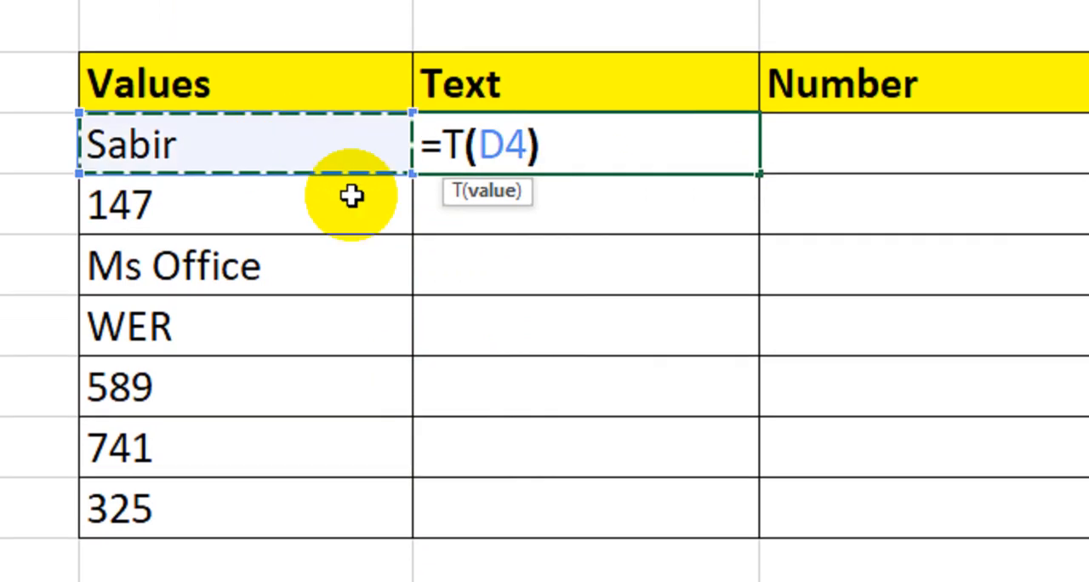
pyautogui.write(')')
pyautogui.press('Return')
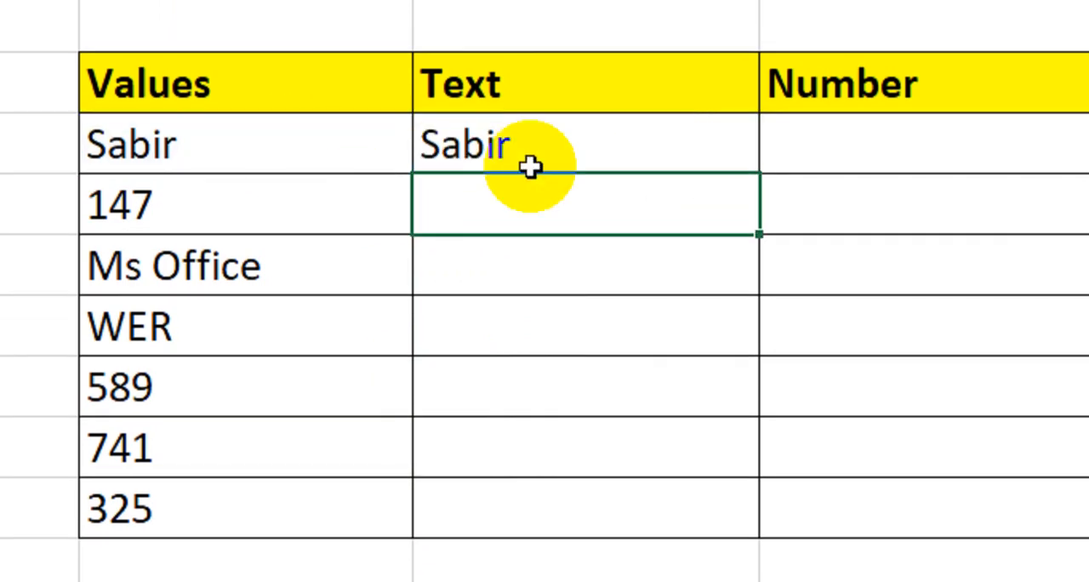
pyautogui.click(734, 169)
pyautogui.moveTo(757, 176); pyautogui.dragTo(708, 523)
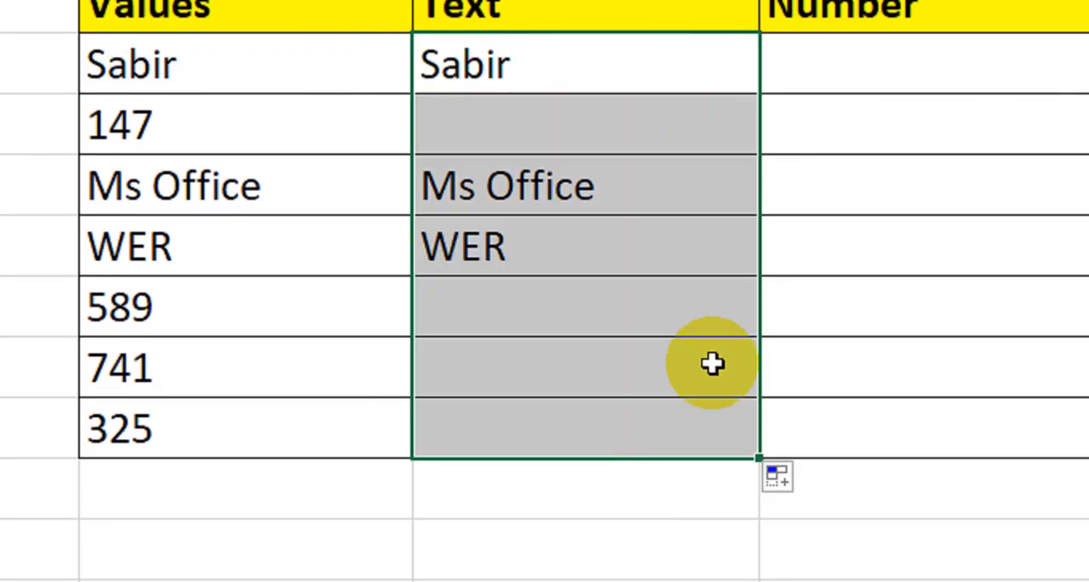
pyautogui.moveTo(309, 141); pyautogui.dragTo(267, 474)
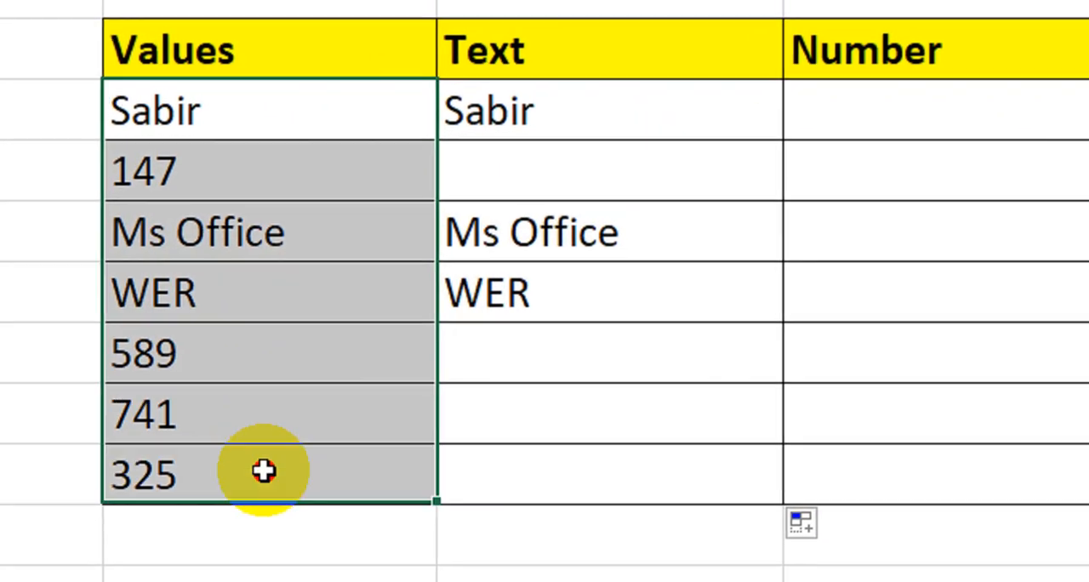
pyautogui.moveTo(669, 109); pyautogui.dragTo(659, 437)
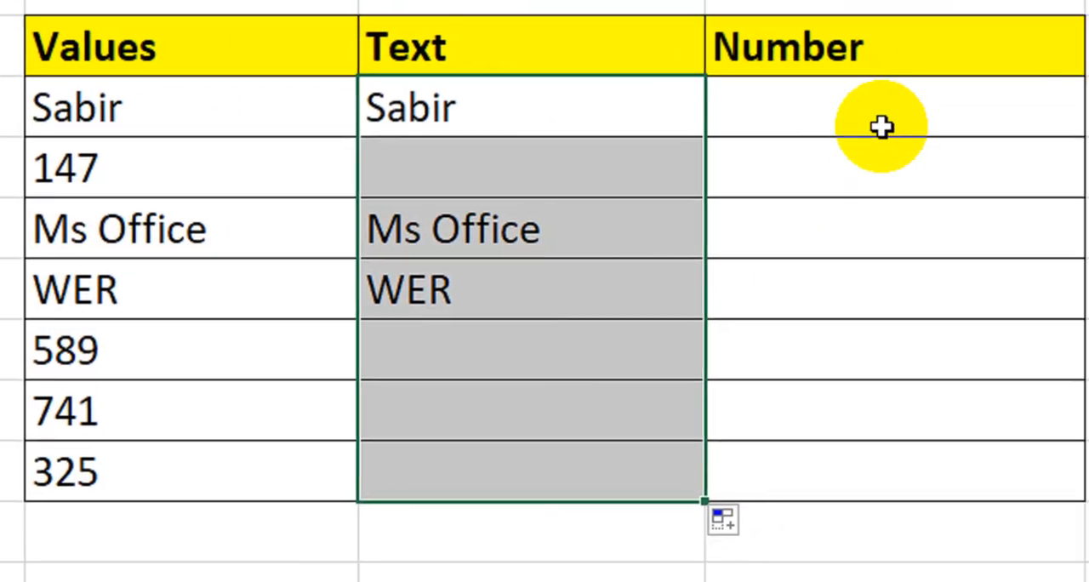
# Enter =N(D4) in the first Number cell, F4, to extract the numeric value from the Values column.
pyautogui.click(970, 106)
pyautogui.write('=')
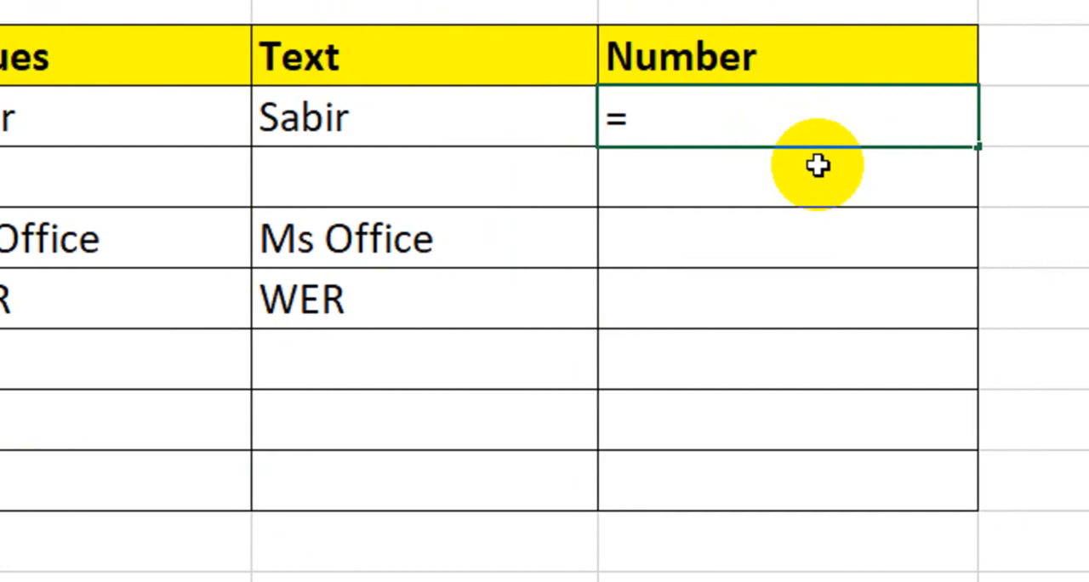
pyautogui.write('n')
pyautogui.press('Tab')
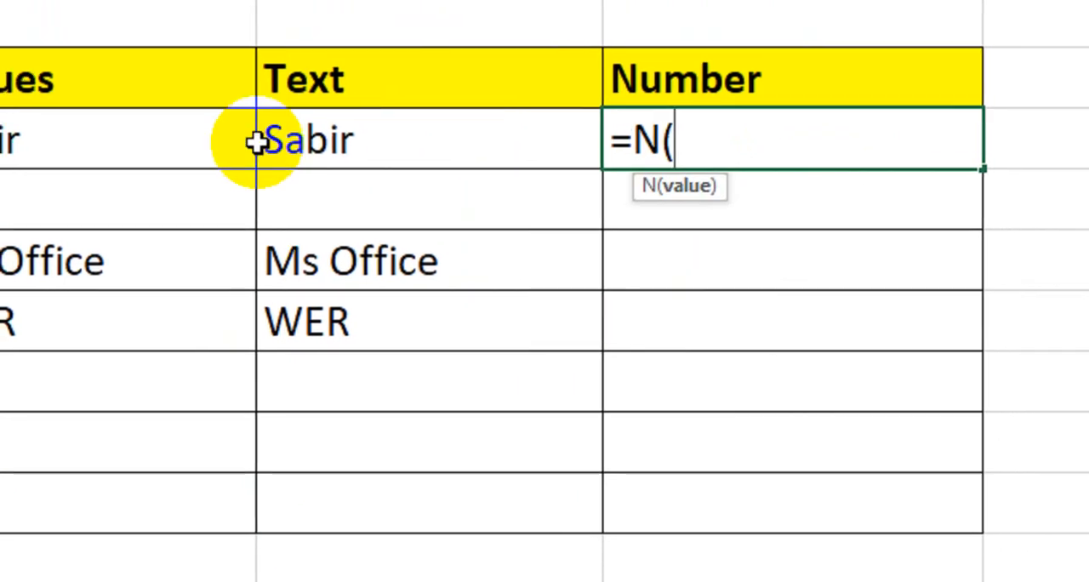
pyautogui.click(198, 144)
pyautogui.write(')')
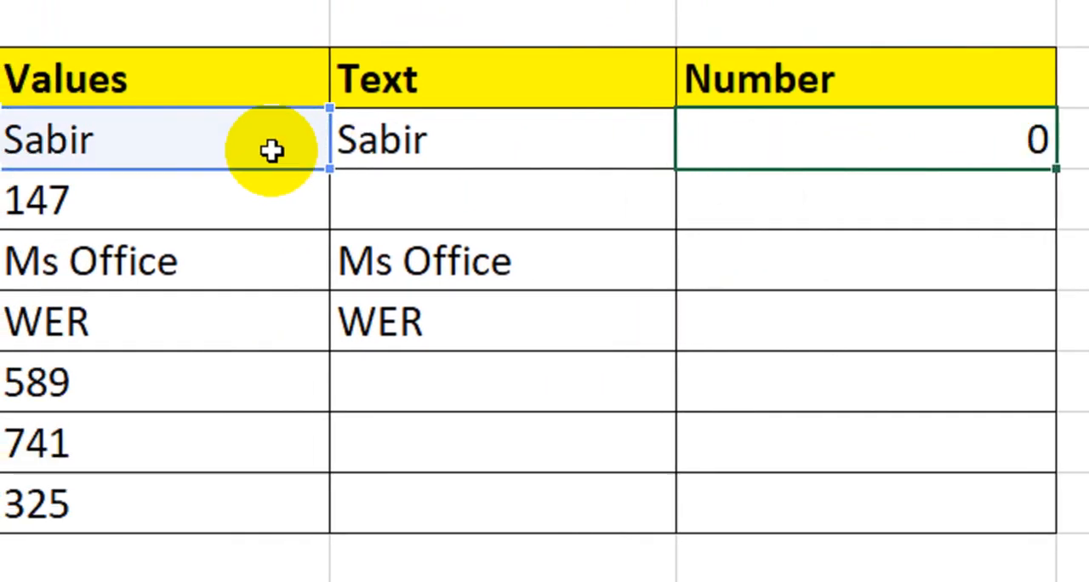
# Fill the =N(D4) formula from F4 down the Number column to the 325 row.
pyautogui.press('Return')
pyautogui.click(1032, 146)
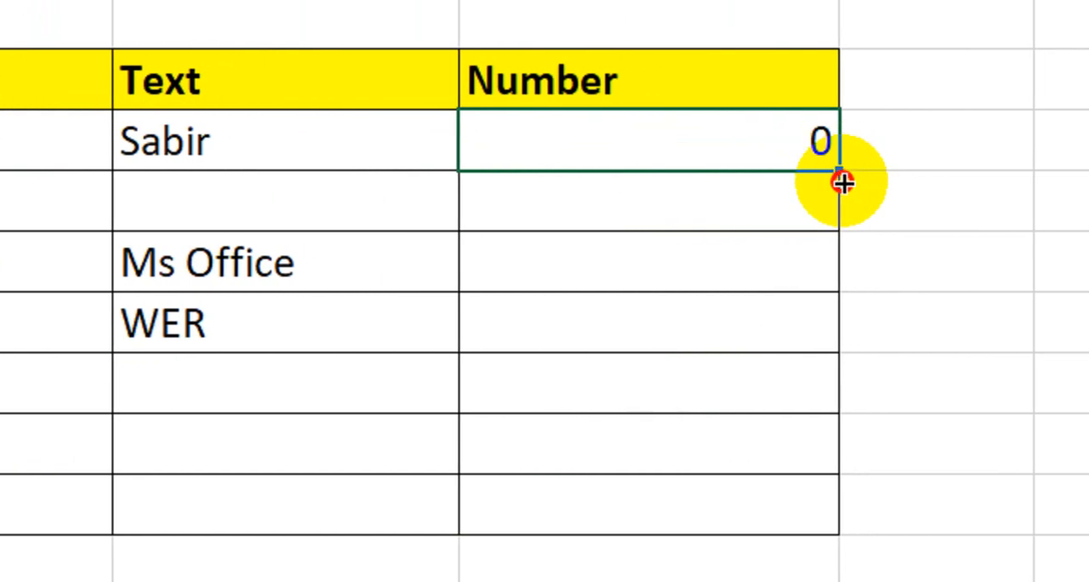
pyautogui.moveTo(843, 182); pyautogui.dragTo(795, 523)
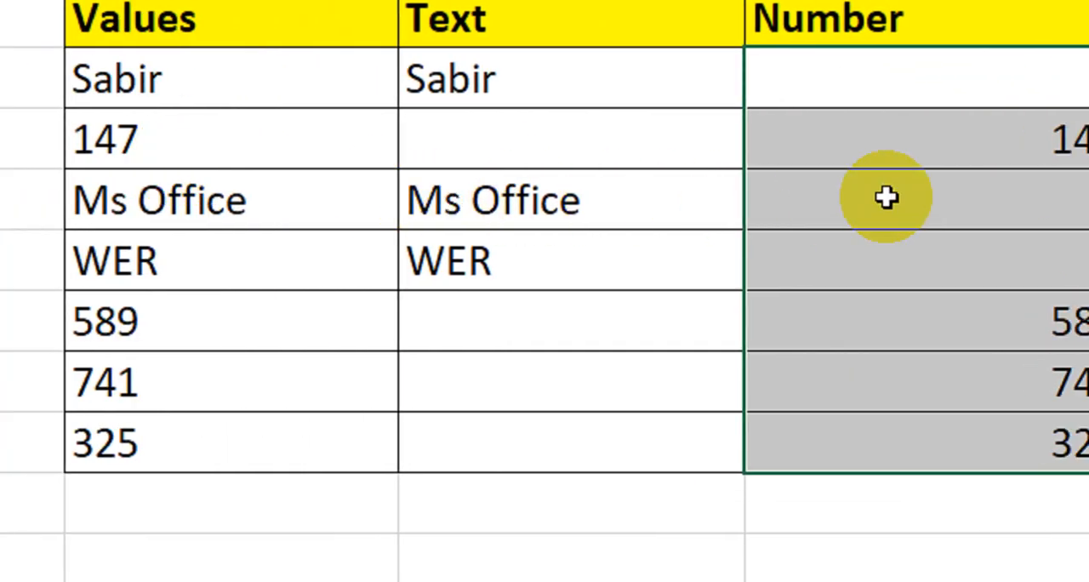
pyautogui.click(897, 238)
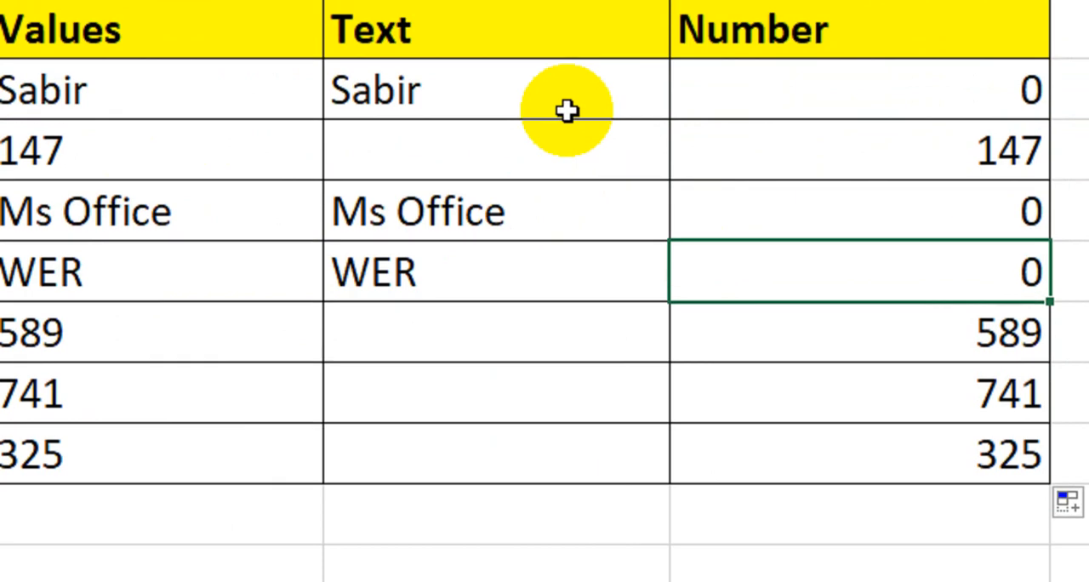
# Review the Text and Number results together, checking the blank and filled cells in the Text column.
pyautogui.moveTo(567, 98); pyautogui.dragTo(804, 415)
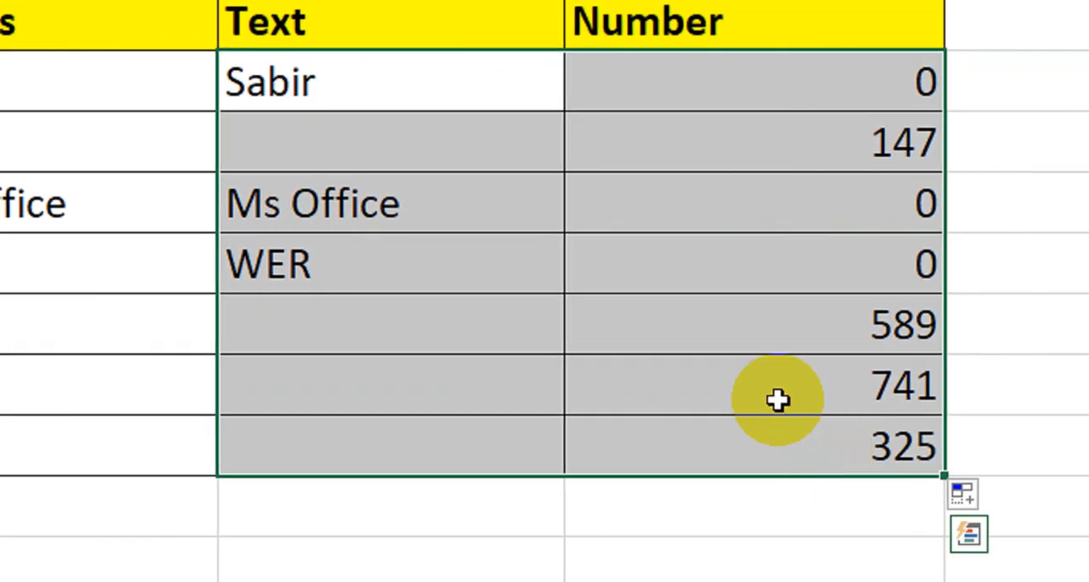
pyautogui.click(328, 100)
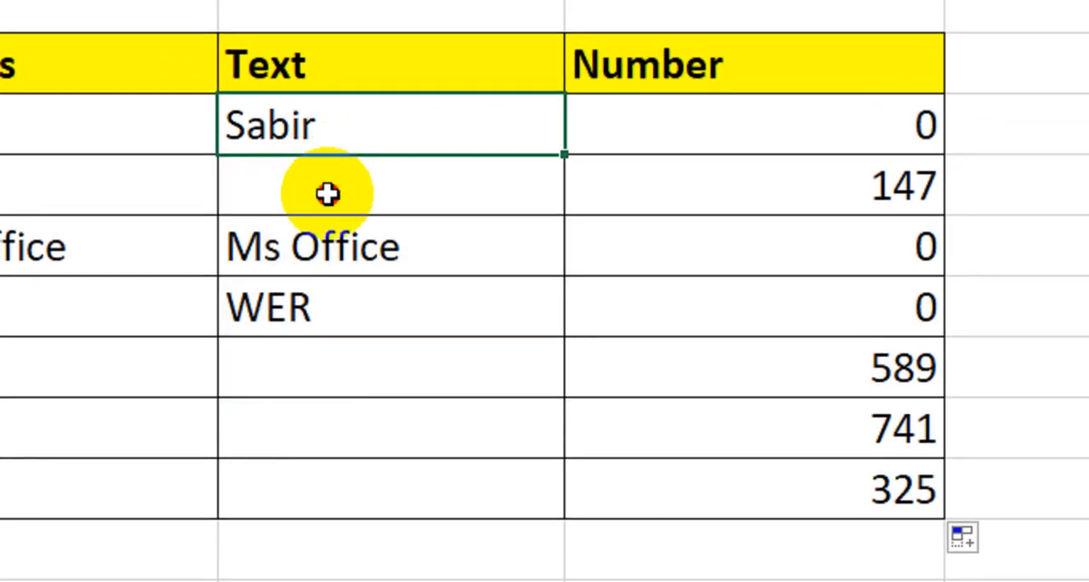
pyautogui.click(328, 194)
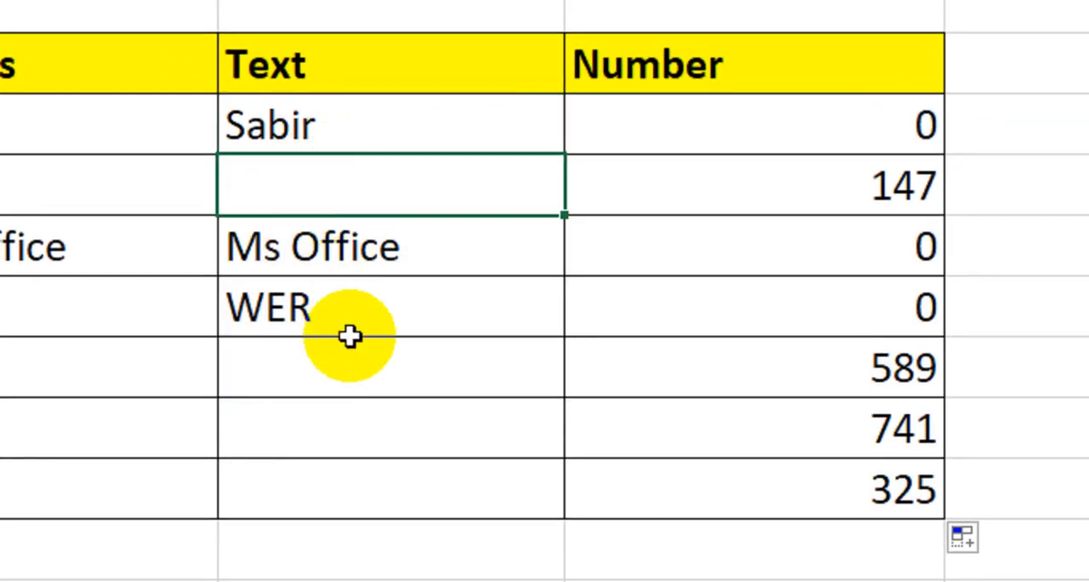
pyautogui.click(352, 366)
pyautogui.click(354, 487)
pyautogui.click(378, 170)
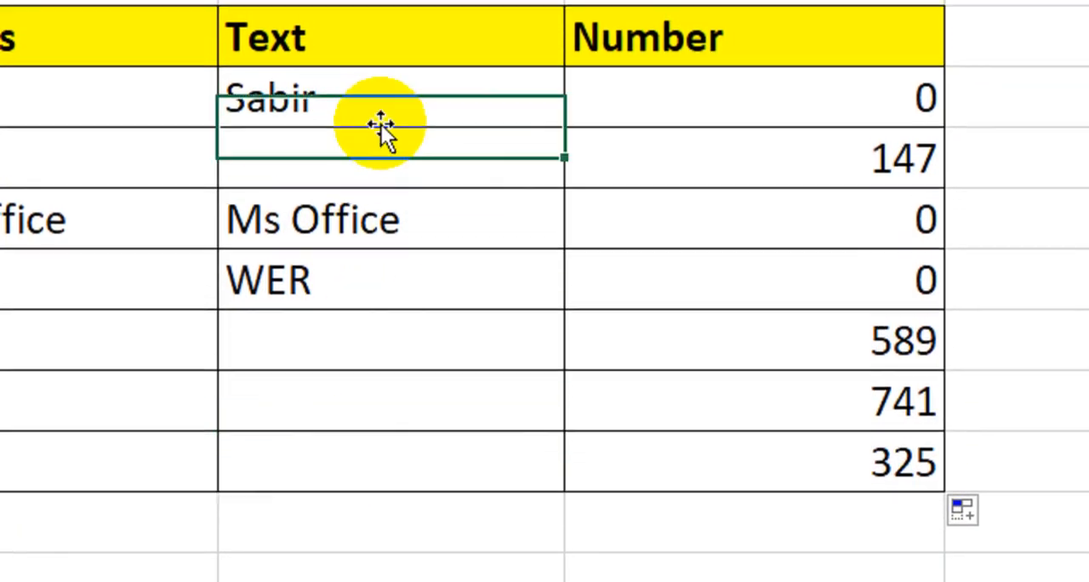
pyautogui.click(299, 236)
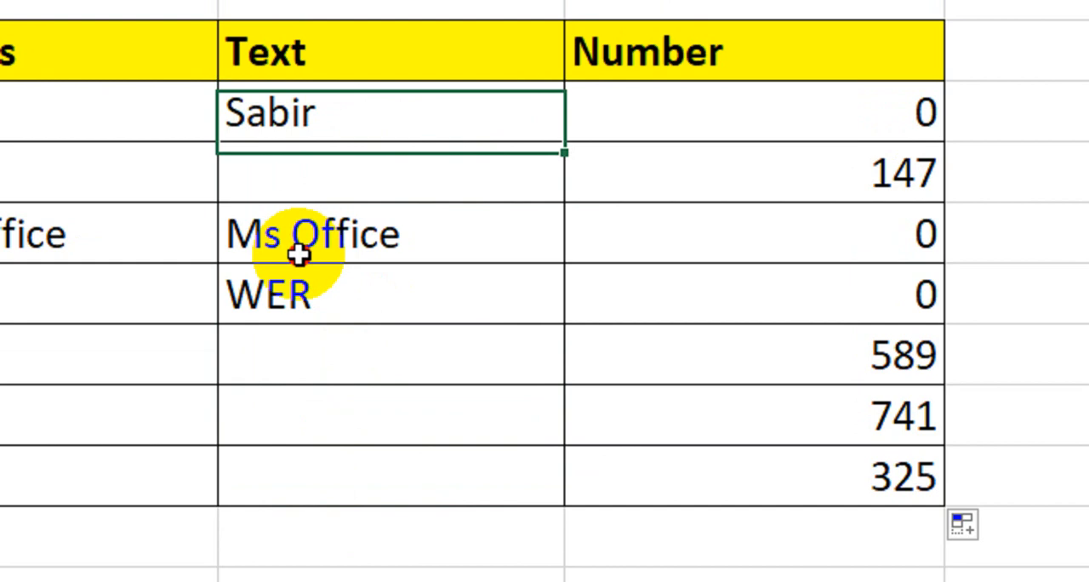
pyautogui.click(306, 336)
# Examine the Number column, comparing the rows with numeric entries against the rows whose Values entry is text.
pyautogui.click(716, 179)
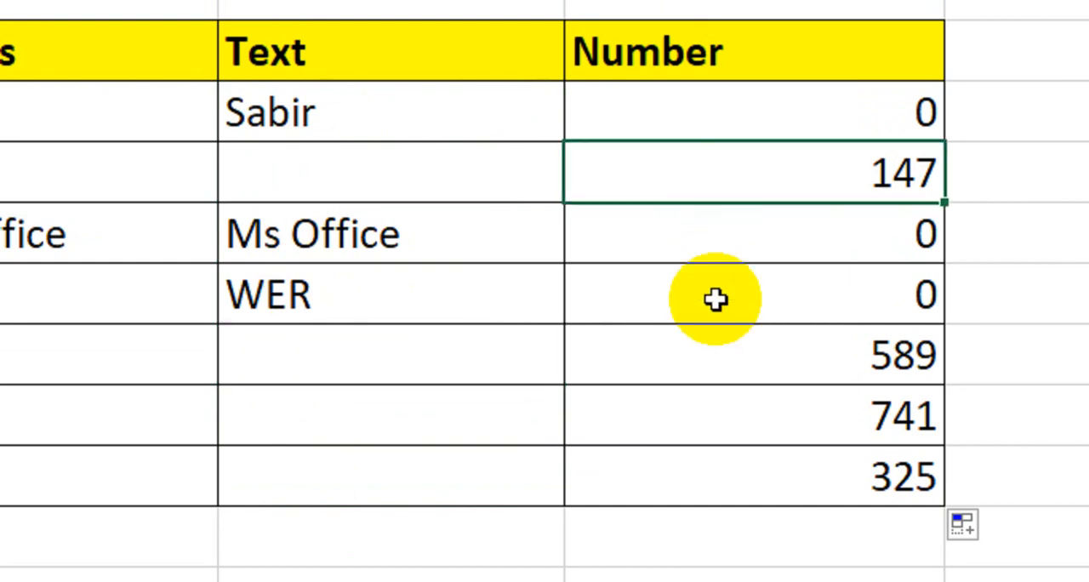
pyautogui.click(719, 357)
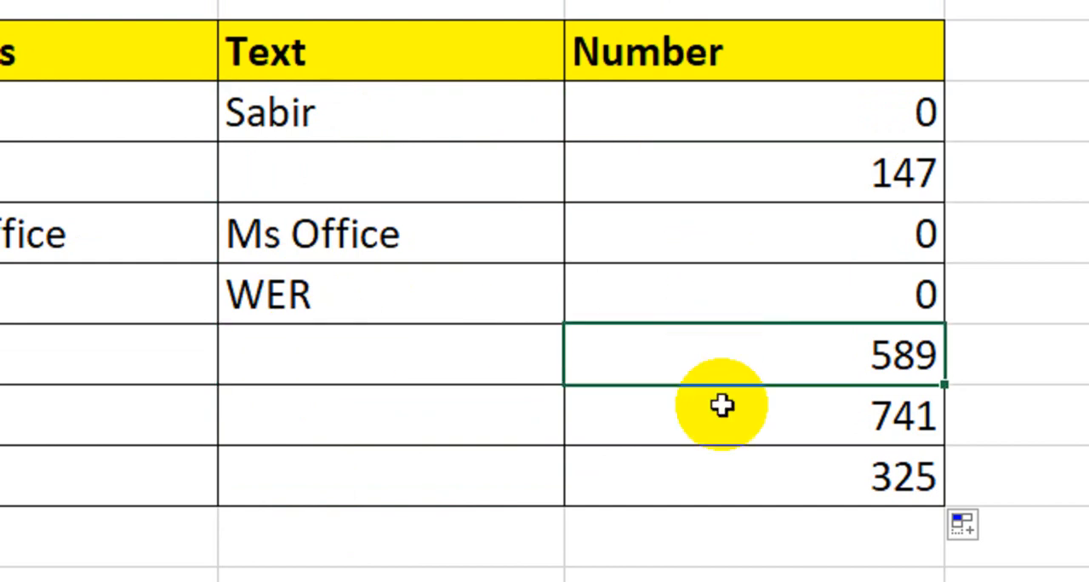
pyautogui.click(728, 417)
pyautogui.click(783, 274)
pyautogui.click(800, 230)
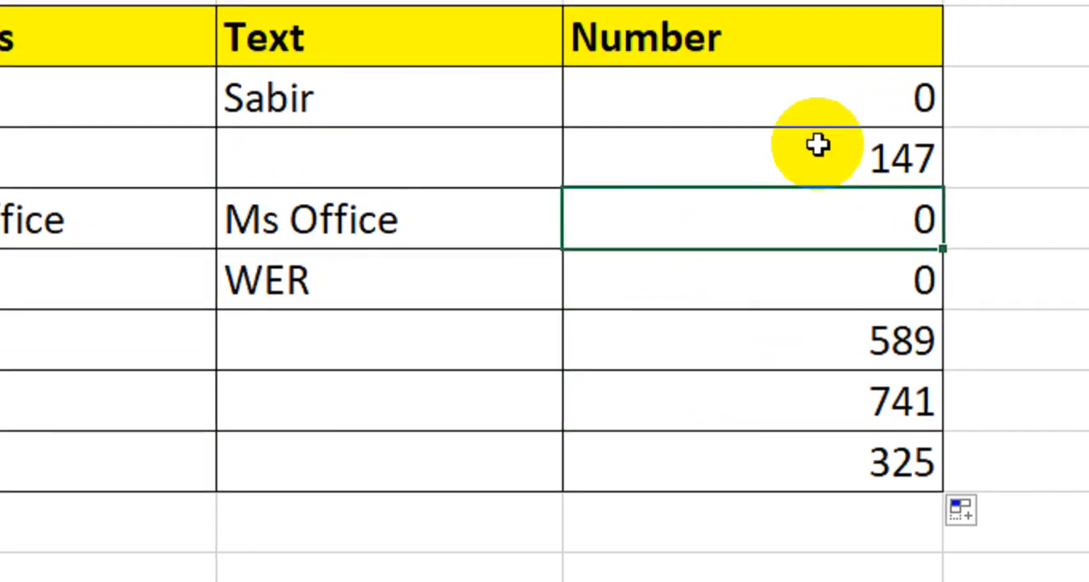
pyautogui.click(824, 96)
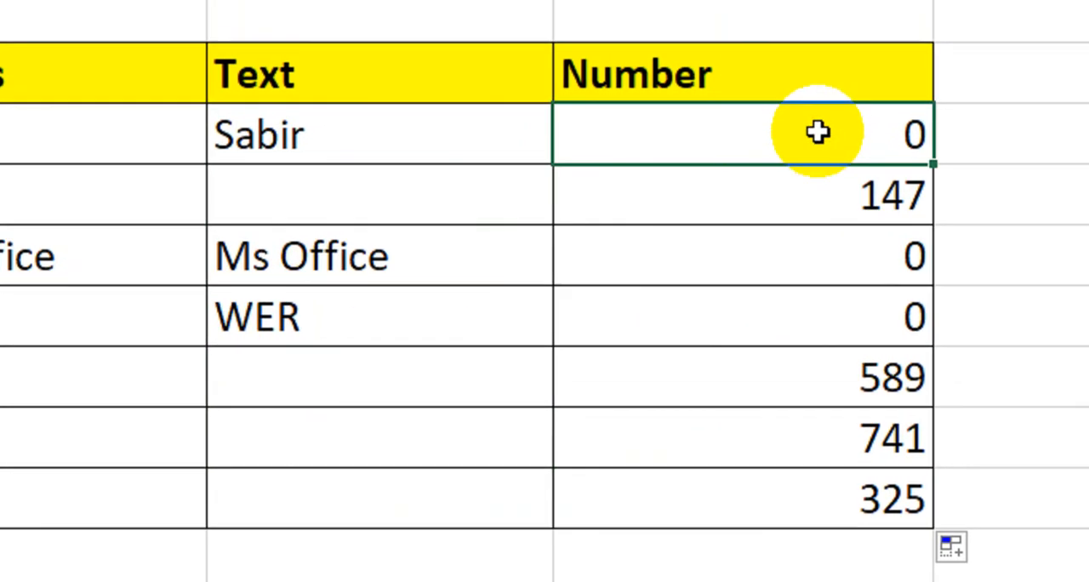
pyautogui.click(804, 276)
pyautogui.click(795, 223)
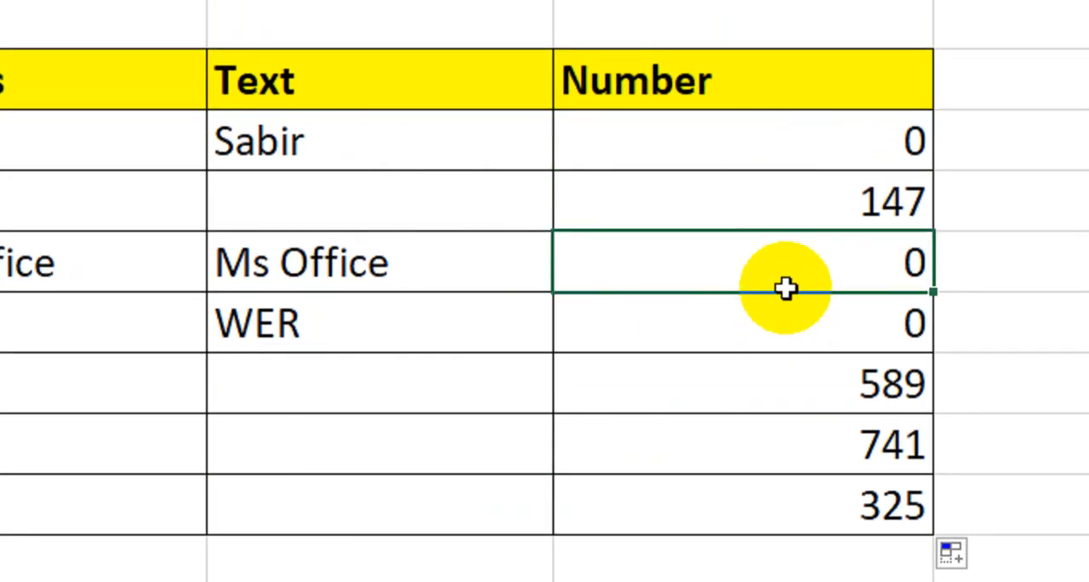
# Change the F4 formula to =IF(N(D4),D4,"") so text entries give a blank instead of zero.
pyautogui.doubleClick(727, 158)
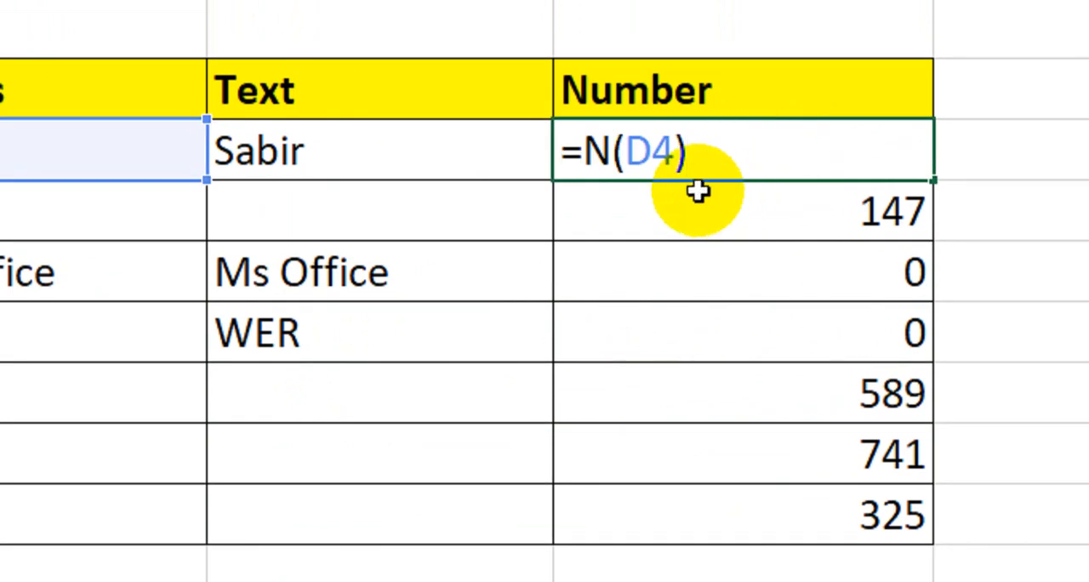
pyautogui.write('if')
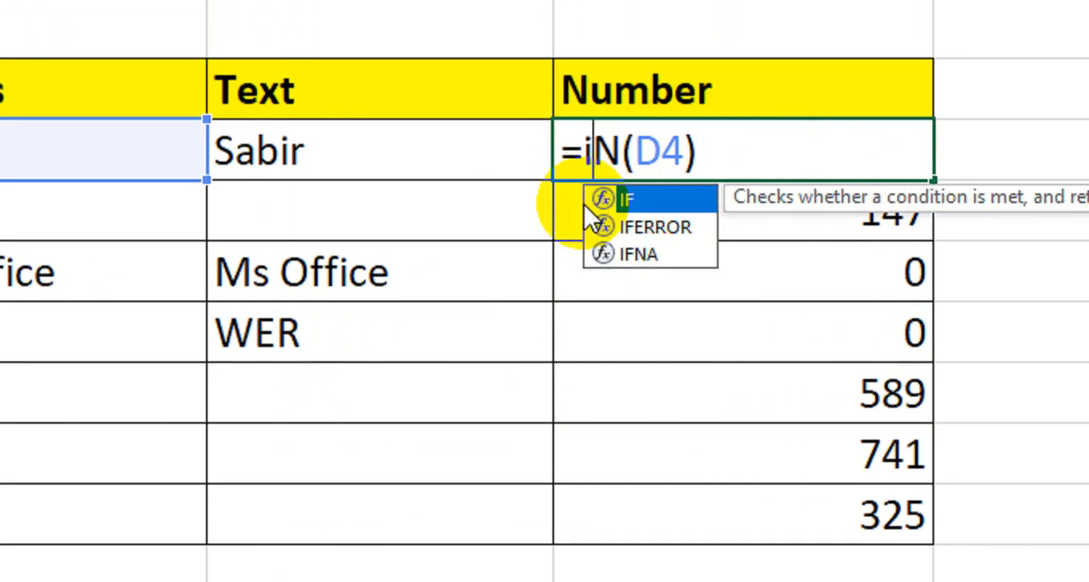
pyautogui.press('Tab')
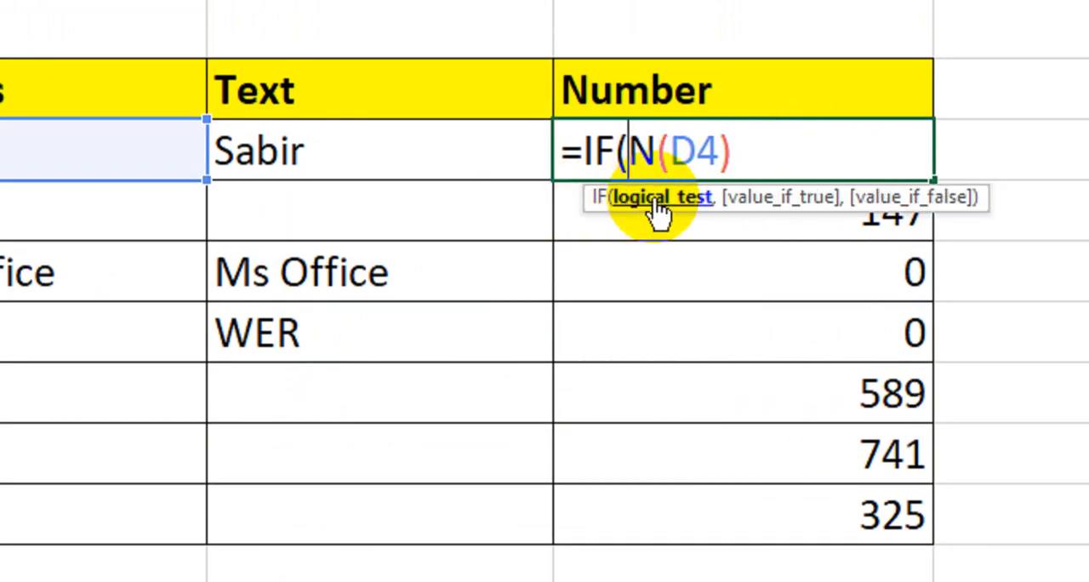
pyautogui.click(629, 152)
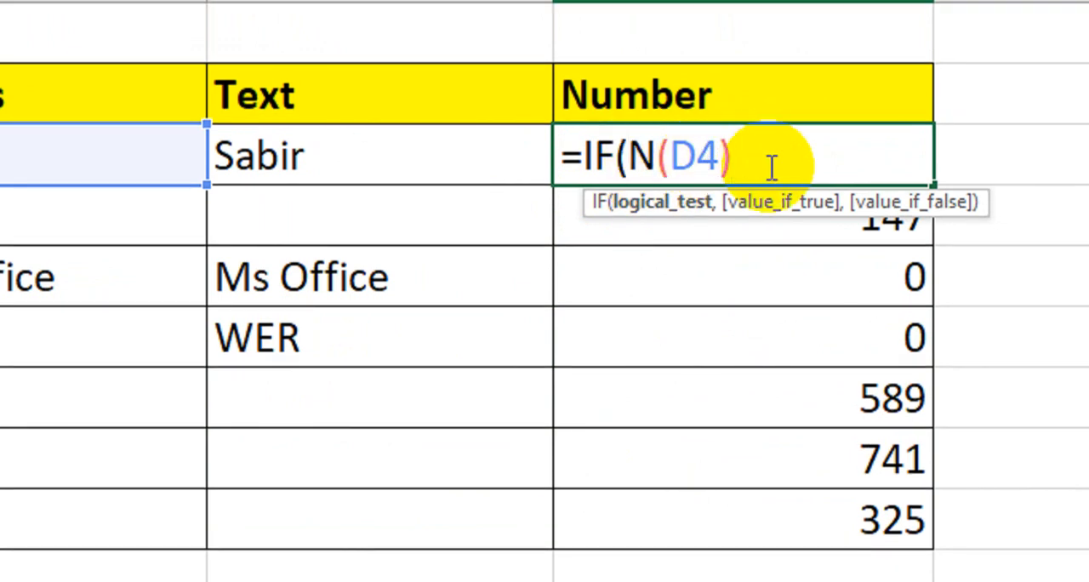
pyautogui.write(',')
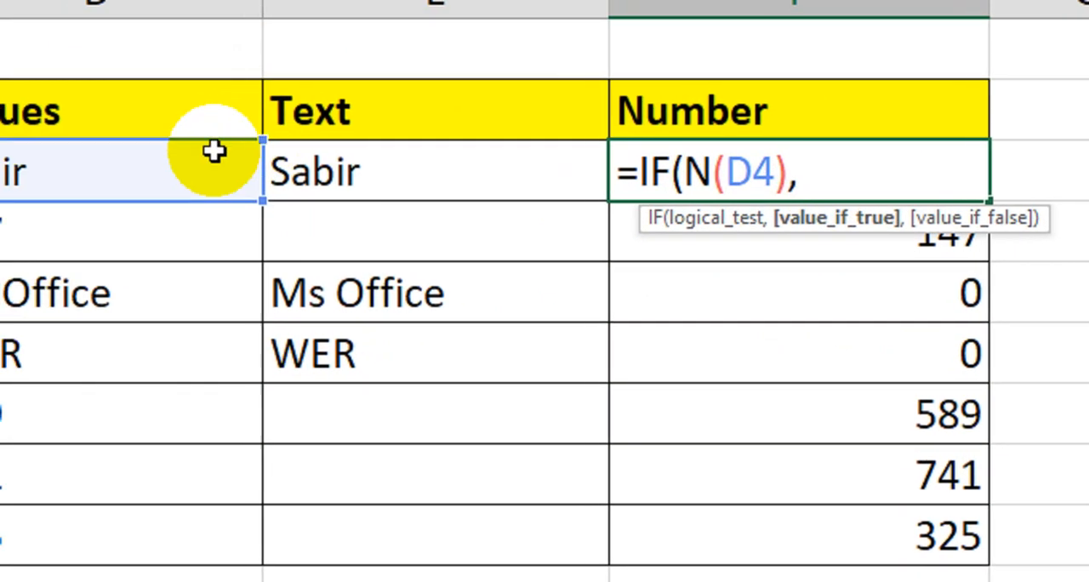
pyautogui.click(255, 179)
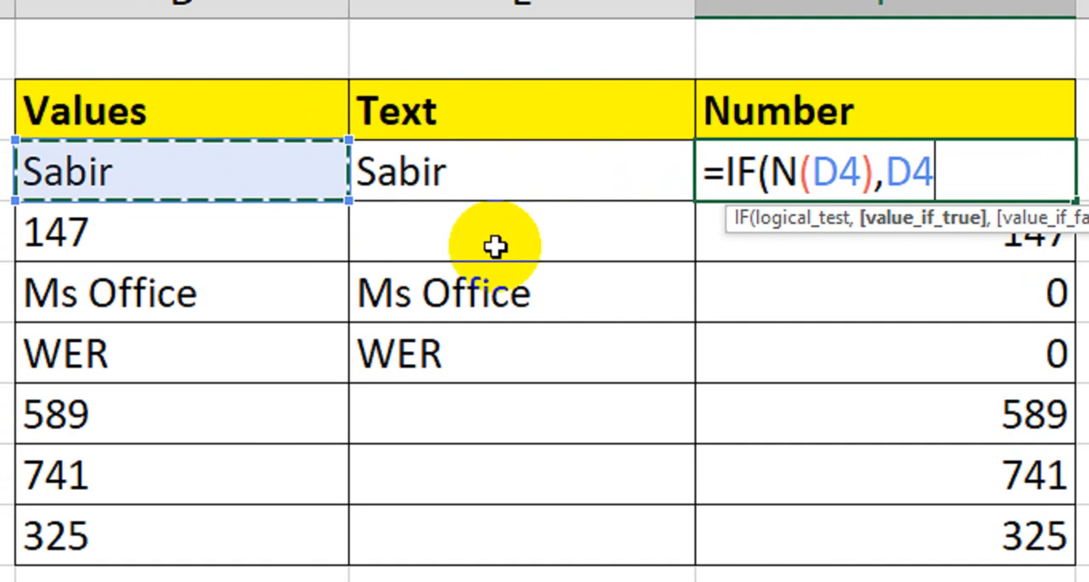
pyautogui.write(',')
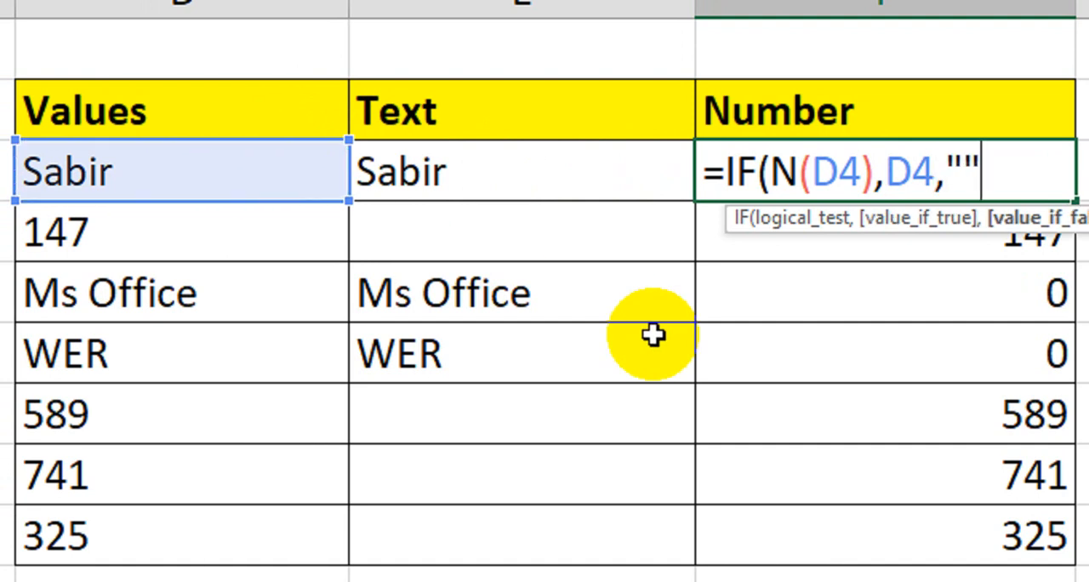
pyautogui.press('Return')
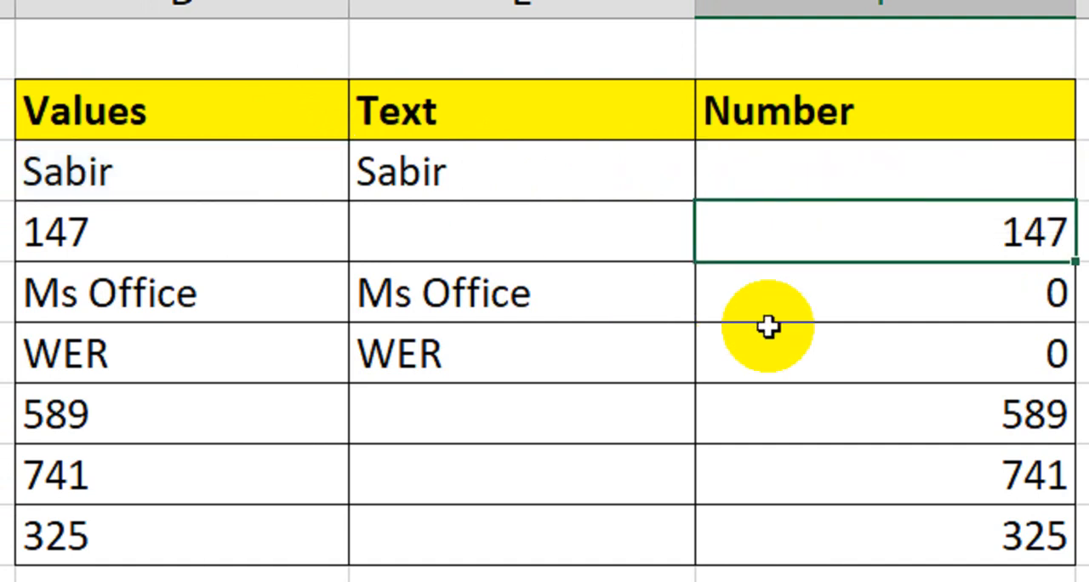
# Fill the IF formula from F4 down the Number column to F10, then select the first Text cell, E4.
pyautogui.click(1023, 170)
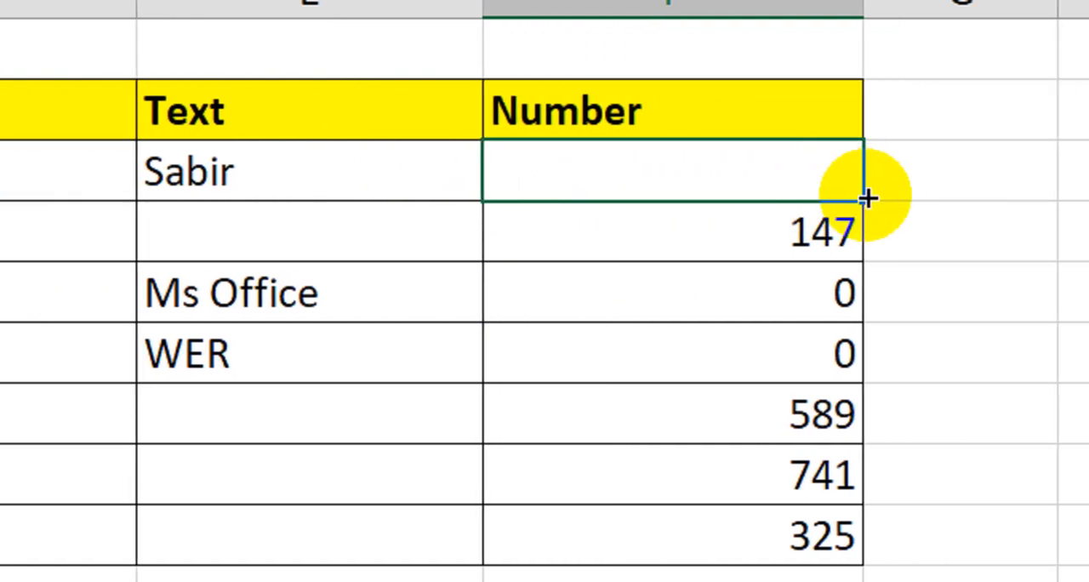
pyautogui.moveTo(866, 199); pyautogui.dragTo(824, 543)
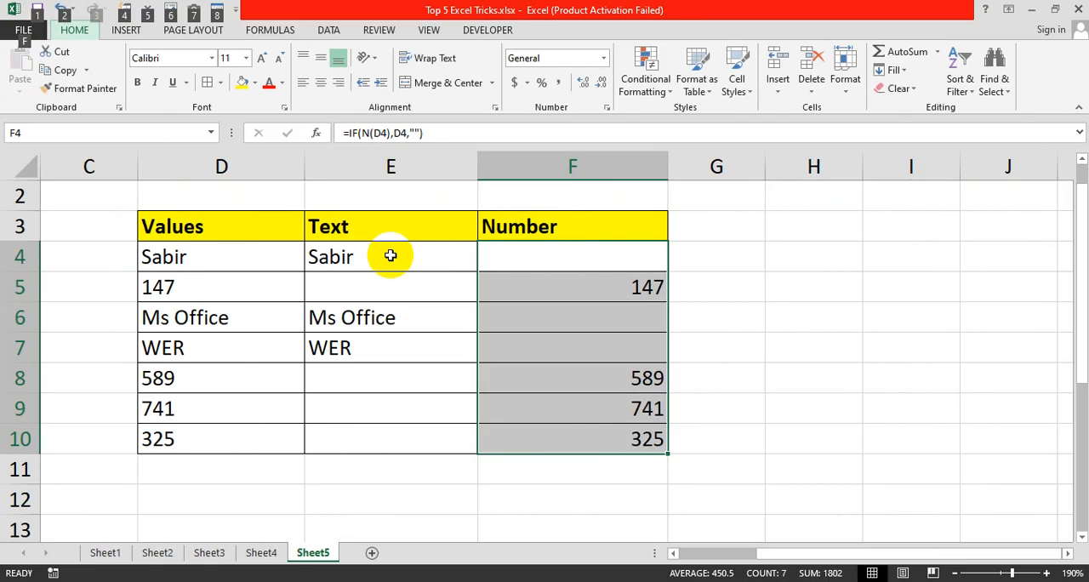
pyautogui.click(489, 147)
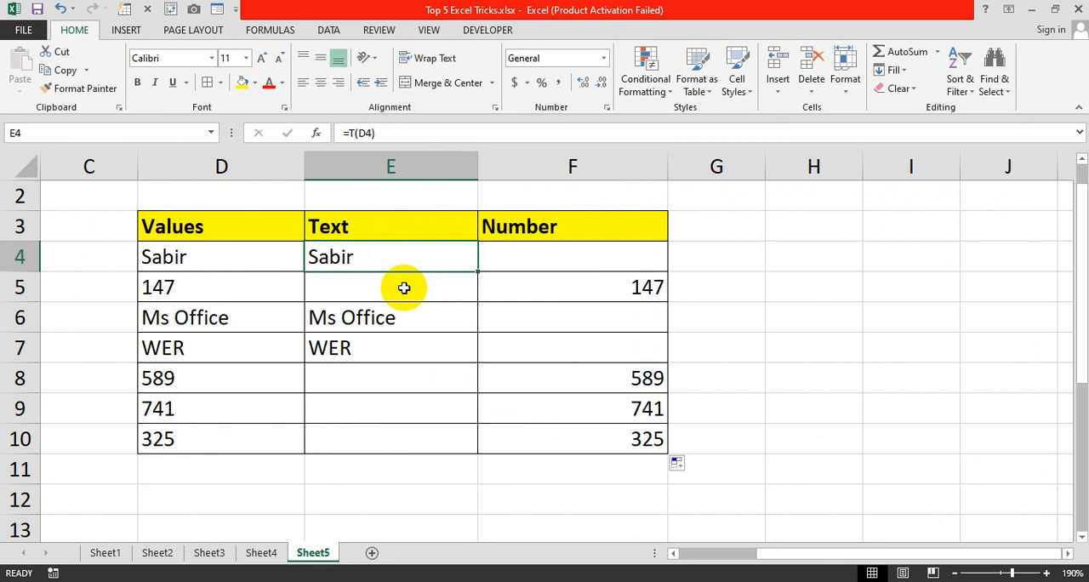